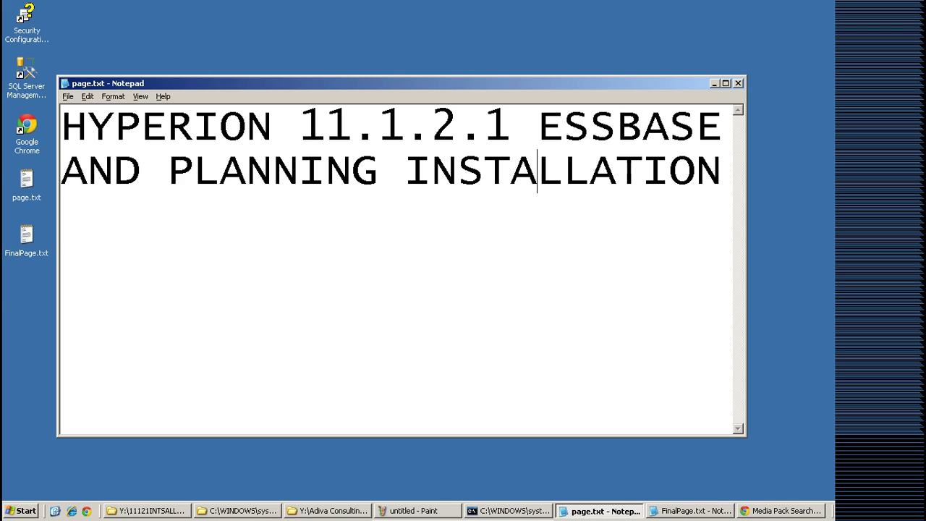
Minimize the page.txt note, switch to Chrome and open the edelivery.oracle.com home page in a new tab
{"action": "left_click", "coordinate": [714, 83]}
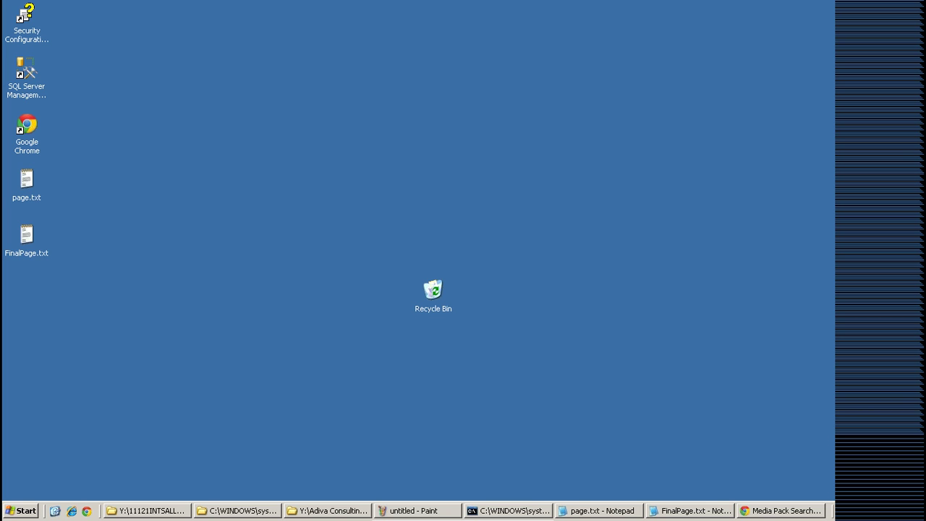
{"action": "key", "text": "alt+Tab"}
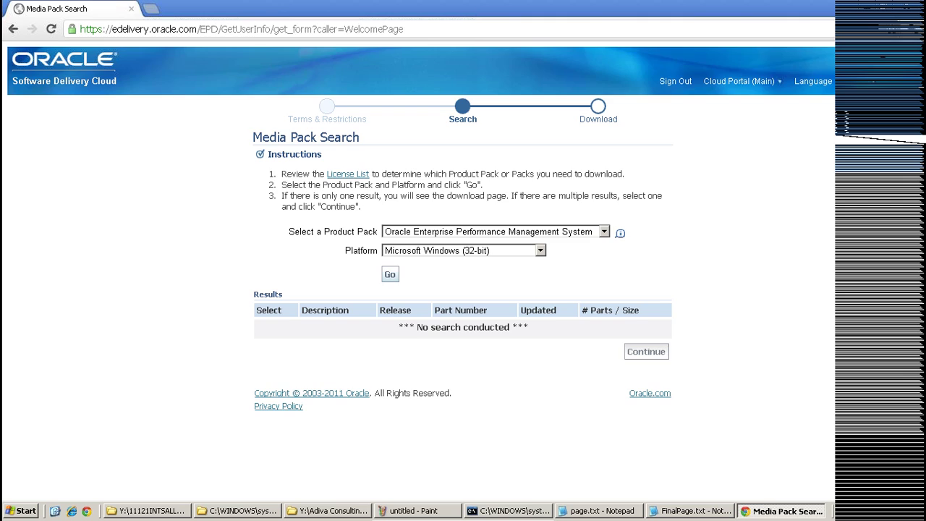
{"action": "key", "text": "ctrl+t"}
{"action": "type", "text": "e"}
{"action": "key", "text": "Return"}
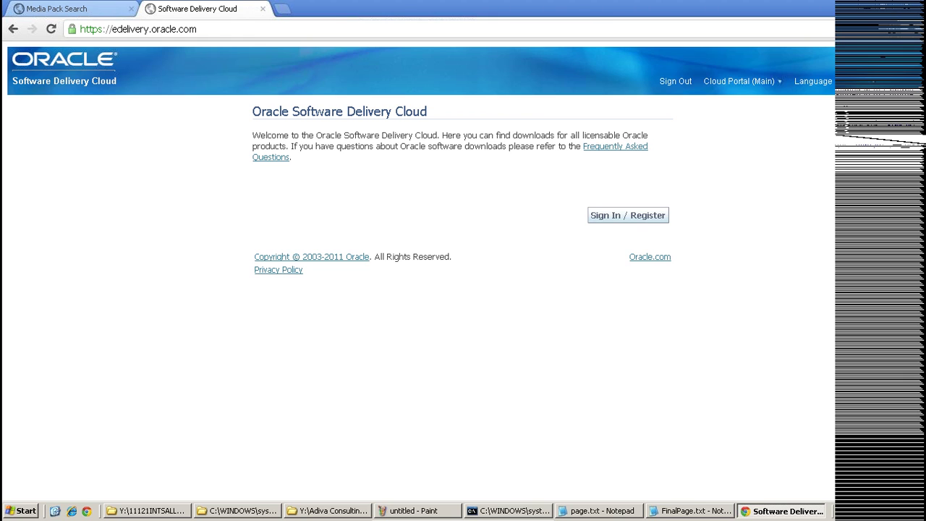
Search media packs for Oracle Enterprise Performance Management System on Microsoft Windows (32-bit) and open the 11.1.2.1.0 pack
{"action": "left_click", "coordinate": [83, 9]}
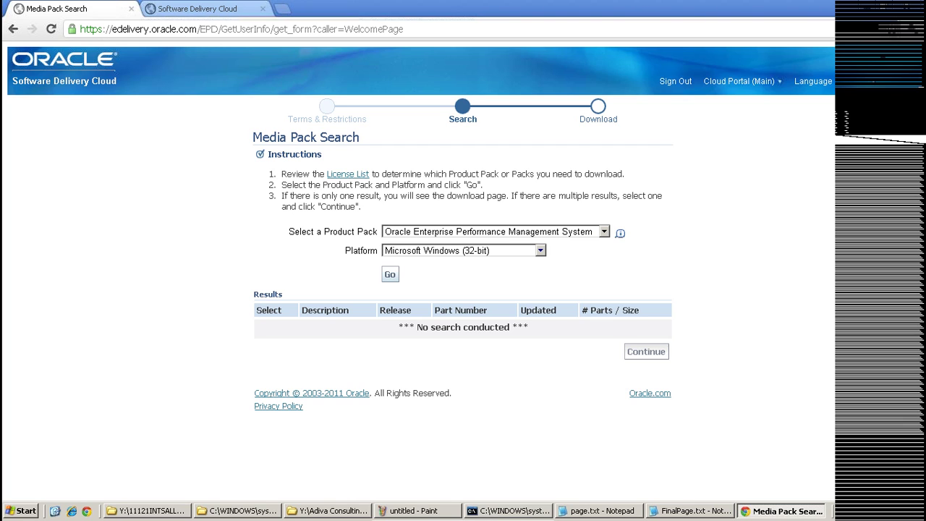
{"action": "left_click", "coordinate": [390, 274]}
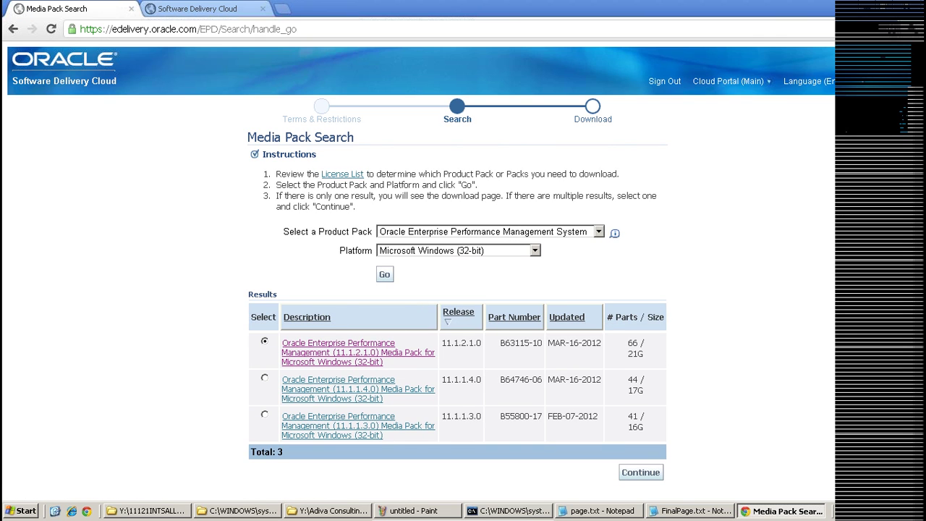
{"action": "scroll", "coordinate": [460, 260], "scroll_direction": "down", "scroll_amount": 1}
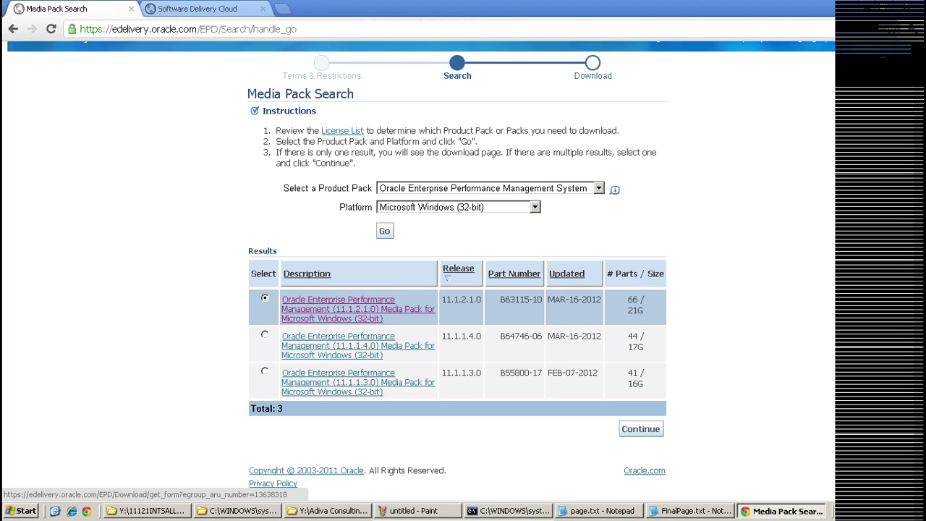
{"action": "left_click", "coordinate": [340, 309]}
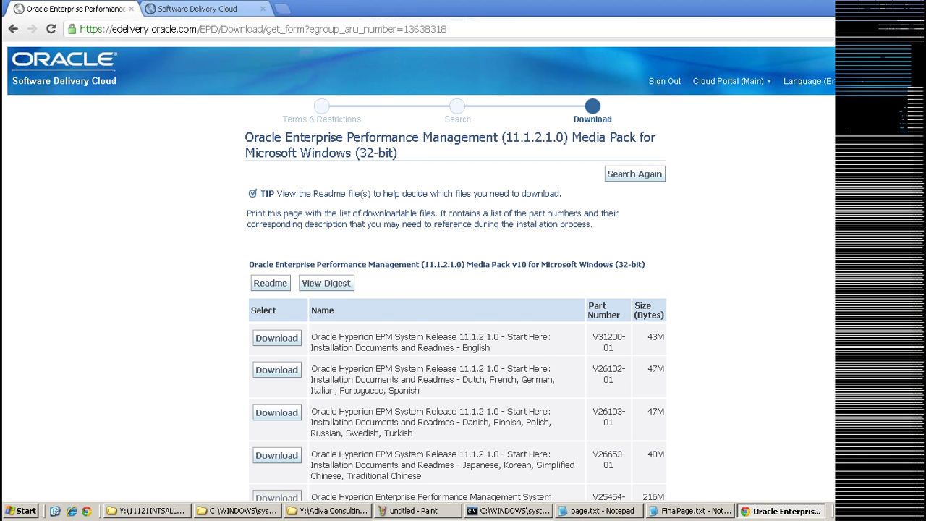
Review the media pack's download list from the Start Here documents through Foundation Services Parts 1 to 7
{"action": "scroll", "coordinate": [457, 290], "scroll_direction": "down", "scroll_amount": 3}
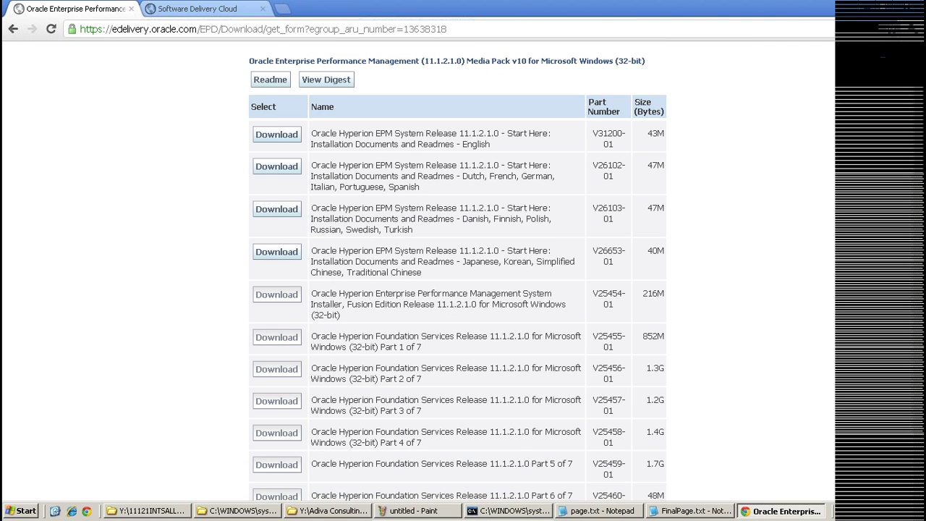
{"action": "scroll", "coordinate": [457, 289], "scroll_direction": "up", "scroll_amount": 1}
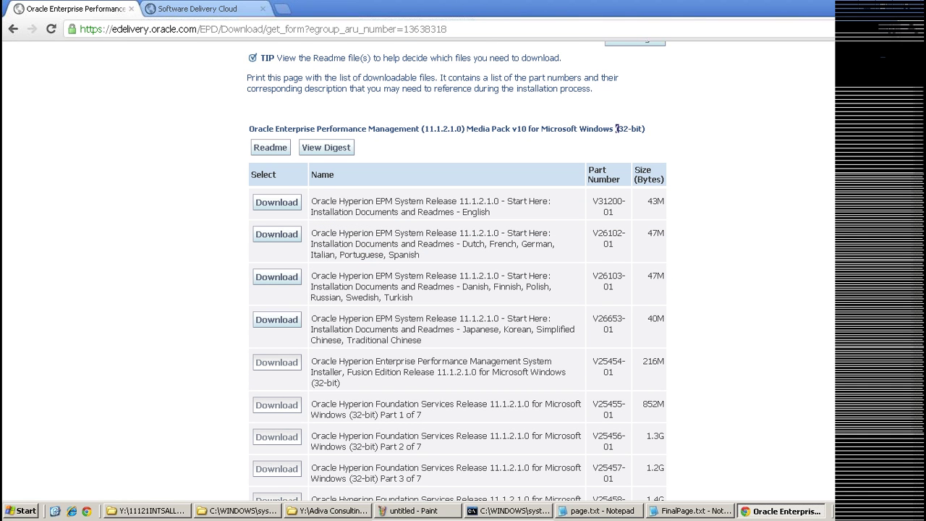
{"action": "scroll", "coordinate": [457, 289], "scroll_direction": "down", "scroll_amount": 1}
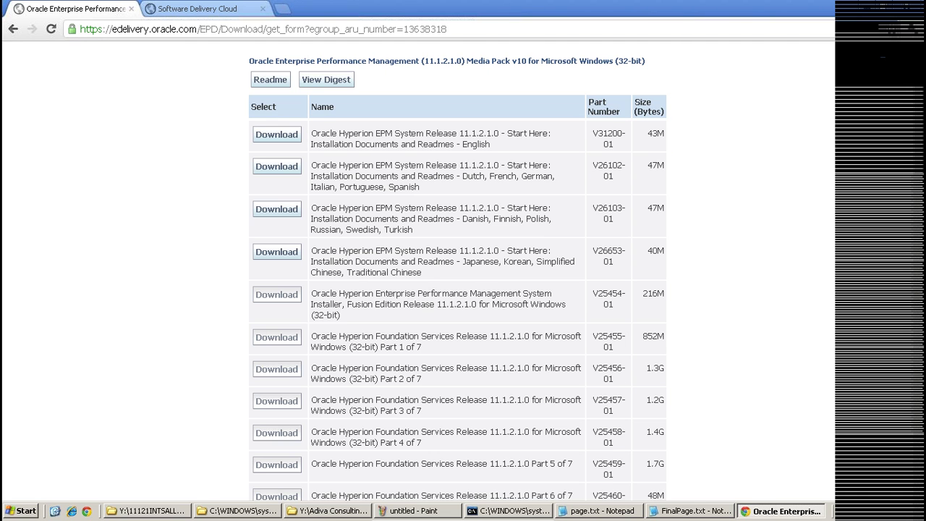
{"action": "scroll", "coordinate": [458, 232], "scroll_direction": "down", "scroll_amount": 1}
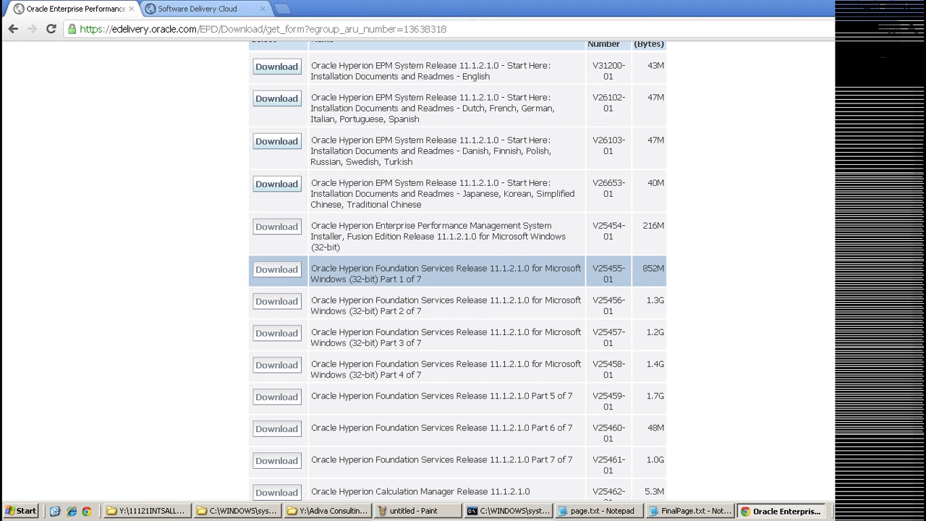
{"action": "scroll", "coordinate": [457, 261], "scroll_direction": "down", "scroll_amount": 1}
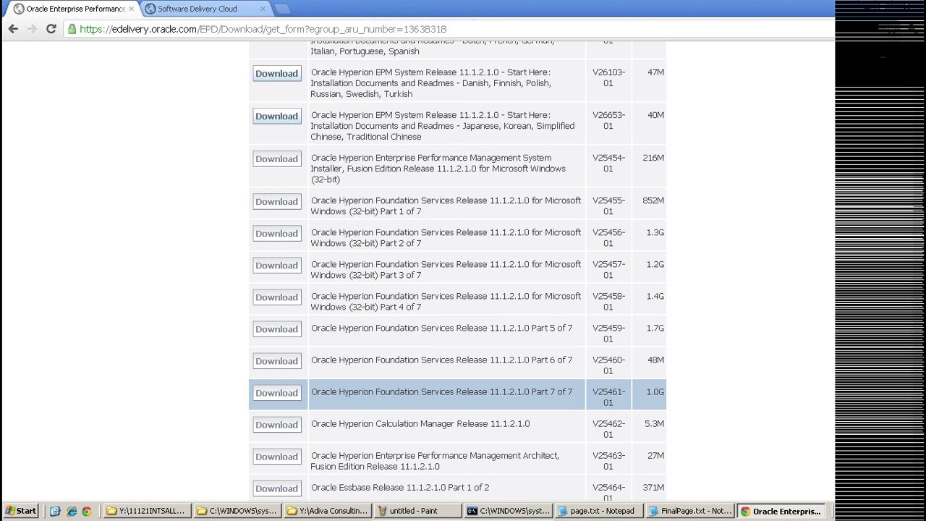
{"action": "left_click_drag", "start_coordinate": [565, 391], "coordinate": [311, 201]}
{"action": "left_click", "coordinate": [723, 268]}
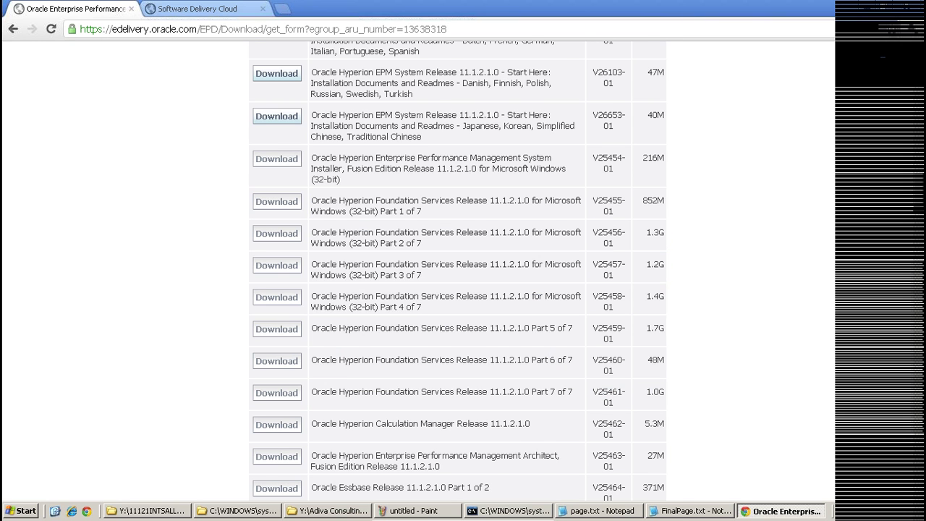
Examine the download entries for Calculation Manager, Performance Management Architect, Essbase Parts 1 and 2, Essbase Clients and the Spreadsheet Add-in
{"action": "scroll", "coordinate": [457, 268], "scroll_direction": "down", "scroll_amount": 1}
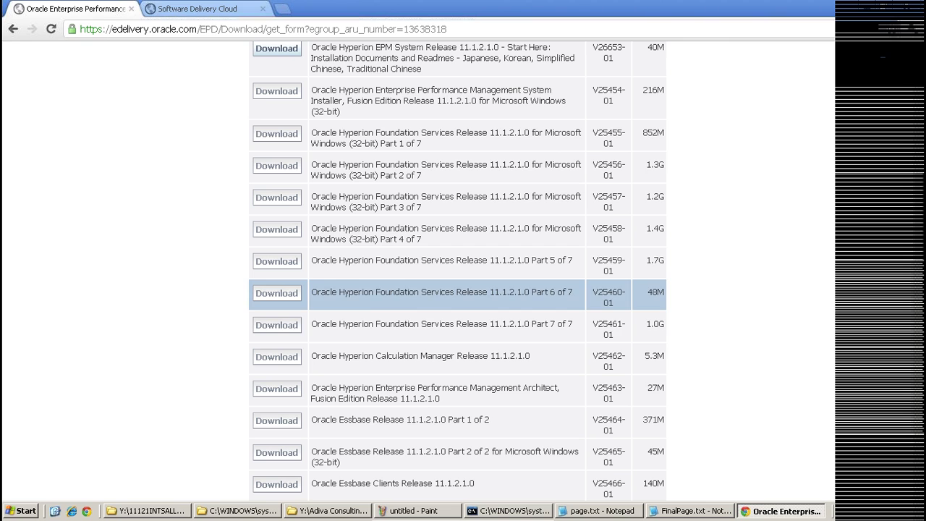
{"action": "left_click_drag", "start_coordinate": [376, 355], "coordinate": [463, 355]}
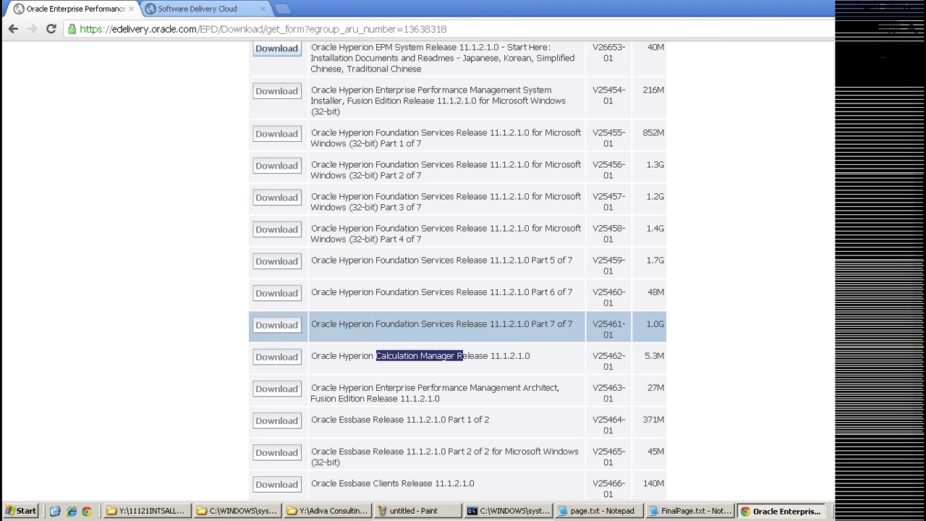
{"action": "scroll", "coordinate": [457, 326], "scroll_direction": "down", "scroll_amount": 1}
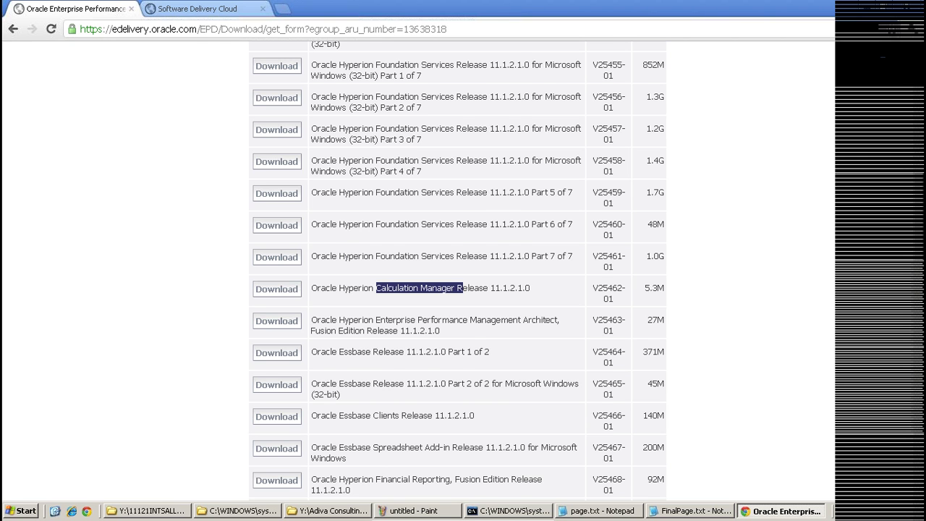
{"action": "scroll", "coordinate": [457, 325], "scroll_direction": "down", "scroll_amount": 1}
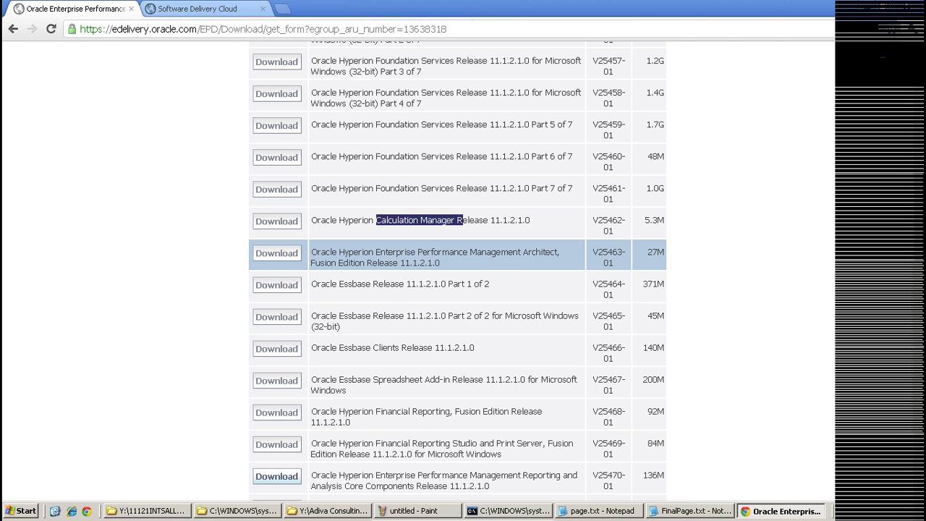
{"action": "left_click_drag", "start_coordinate": [440, 263], "coordinate": [374, 252]}
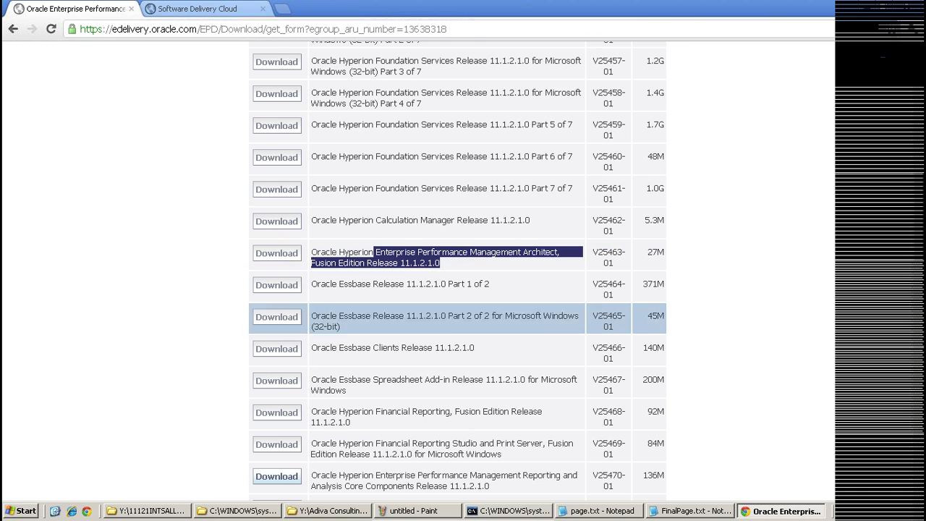
{"action": "left_click_drag", "start_coordinate": [340, 326], "coordinate": [311, 284]}
{"action": "left_click_drag", "start_coordinate": [474, 348], "coordinate": [245, 329]}
{"action": "left_click", "coordinate": [244, 339]}
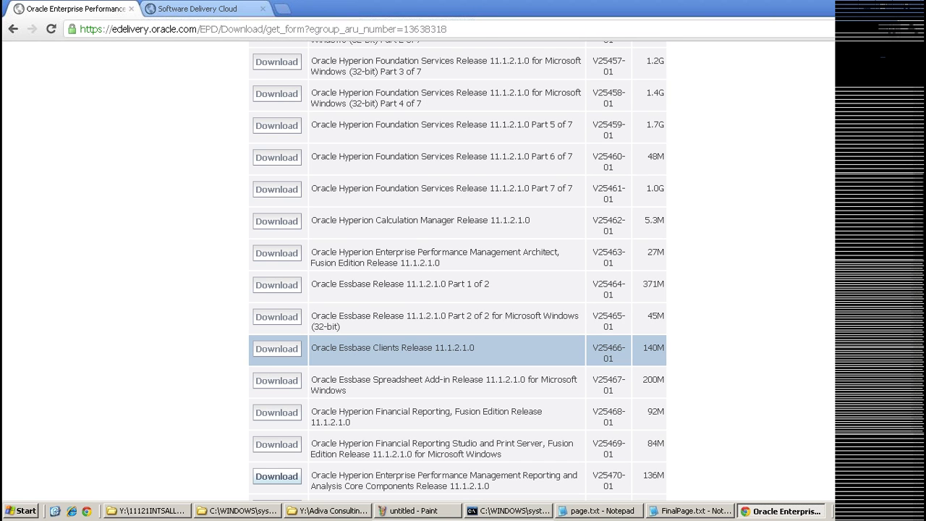
{"action": "scroll", "coordinate": [434, 382], "scroll_direction": "down", "scroll_amount": 1}
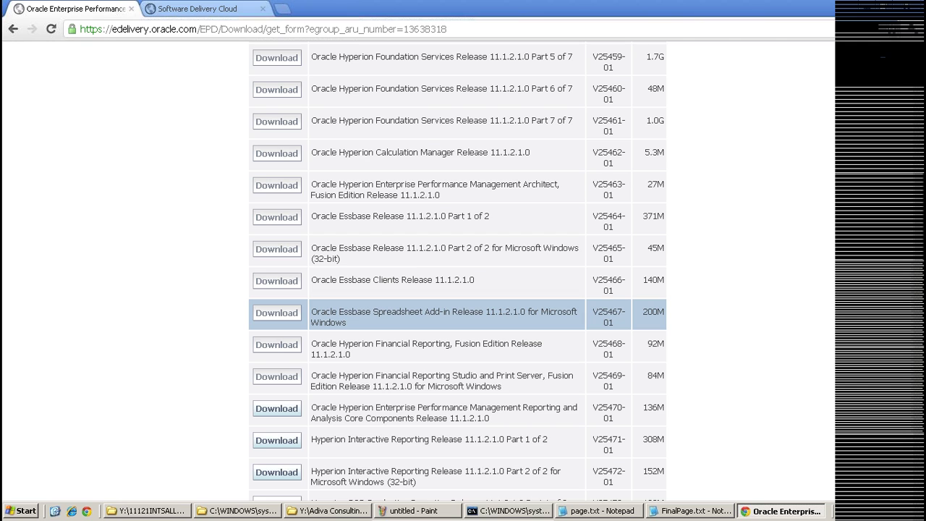
{"action": "left_click_drag", "start_coordinate": [339, 316], "coordinate": [312, 316]}
{"action": "left_click", "coordinate": [313, 317]}
Review the remaining downloads, highlighting Hyperion Planning and the EPM System Additional Content Release 11.1.2.1.0
{"action": "scroll", "coordinate": [457, 275], "scroll_direction": "down", "scroll_amount": 2}
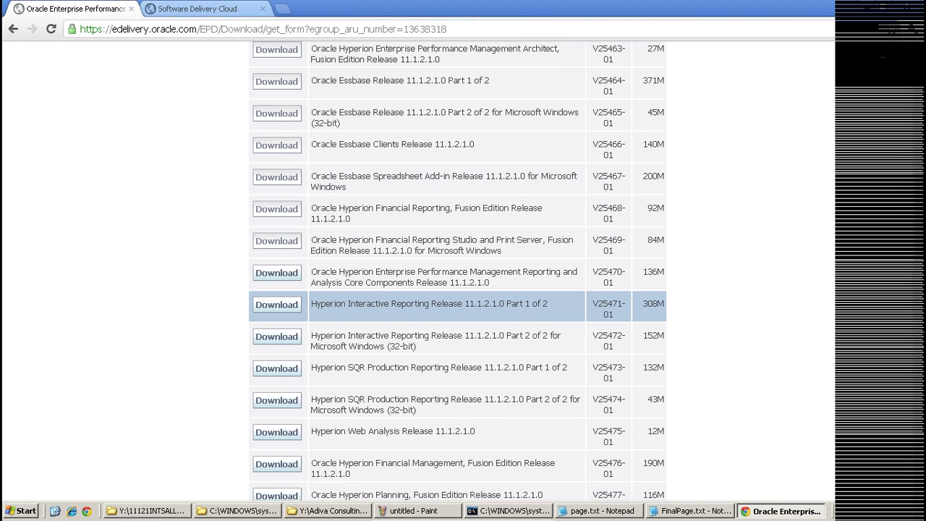
{"action": "scroll", "coordinate": [457, 274], "scroll_direction": "down", "scroll_amount": 2}
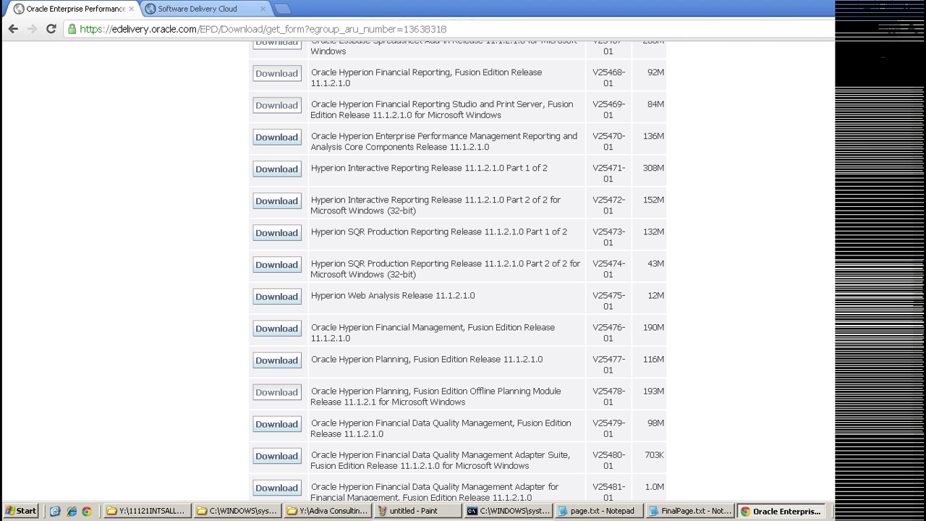
{"action": "left_click_drag", "start_coordinate": [339, 358], "coordinate": [405, 359]}
{"action": "scroll", "coordinate": [457, 275], "scroll_direction": "down", "scroll_amount": 2}
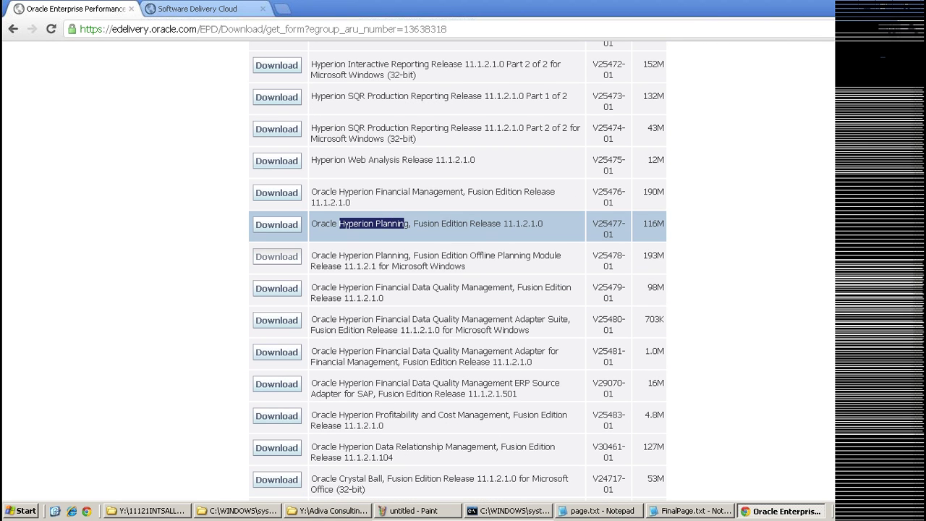
{"action": "scroll", "coordinate": [457, 275], "scroll_direction": "down", "scroll_amount": 3}
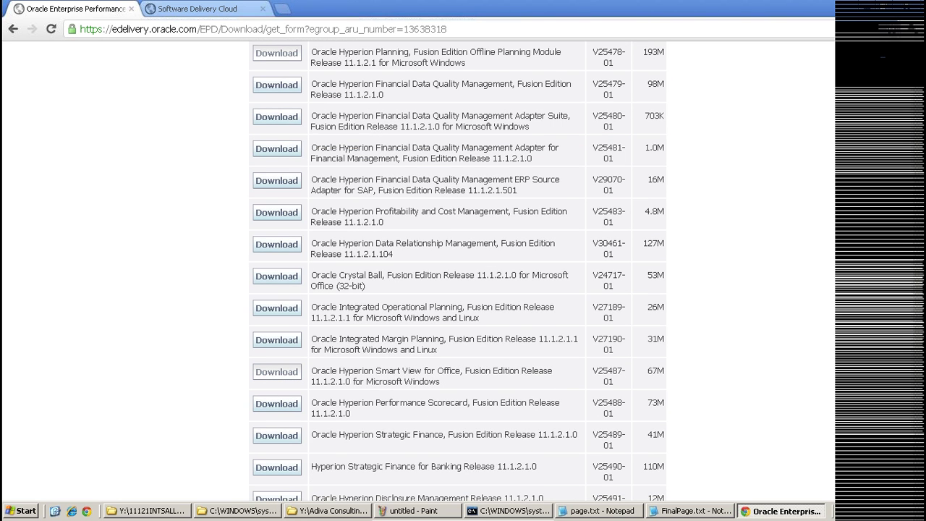
{"action": "scroll", "coordinate": [457, 275], "scroll_direction": "down", "scroll_amount": 2}
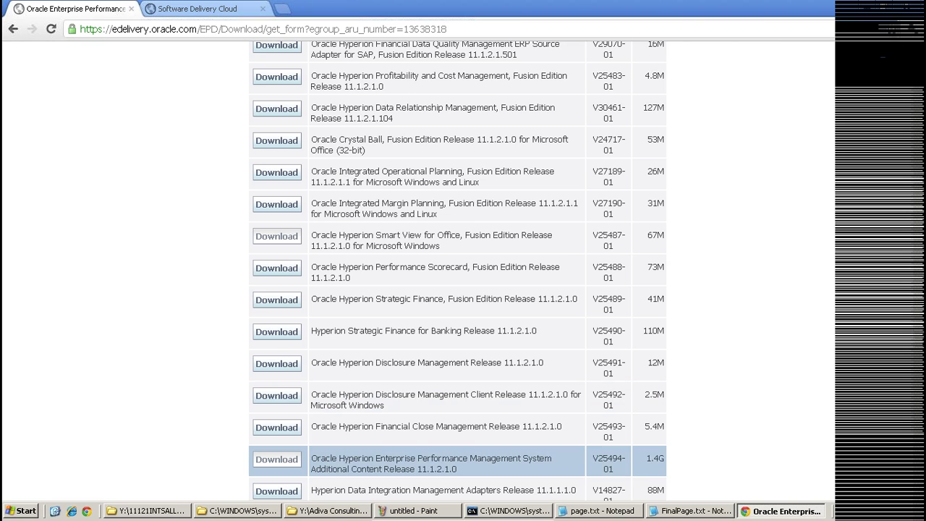
{"action": "left_click_drag", "start_coordinate": [312, 457], "coordinate": [457, 468]}
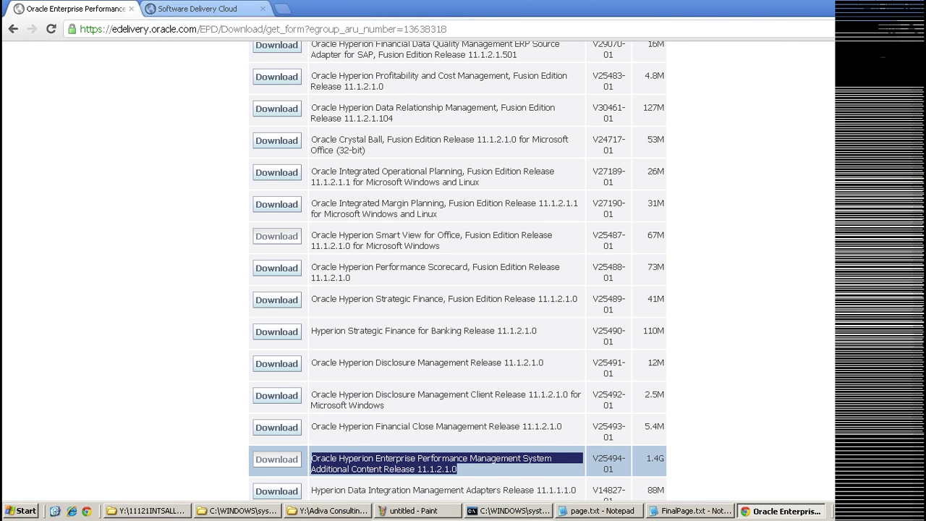
{"action": "left_click", "coordinate": [458, 468]}
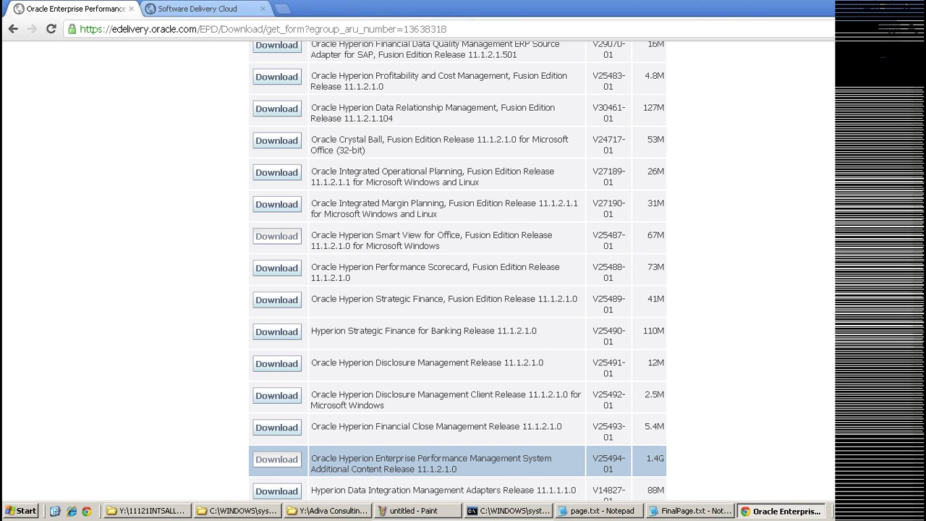
Open the media pack's Readme, maximize its window and go to the Hyperion Planning Plus section
{"action": "key", "text": "Home"}
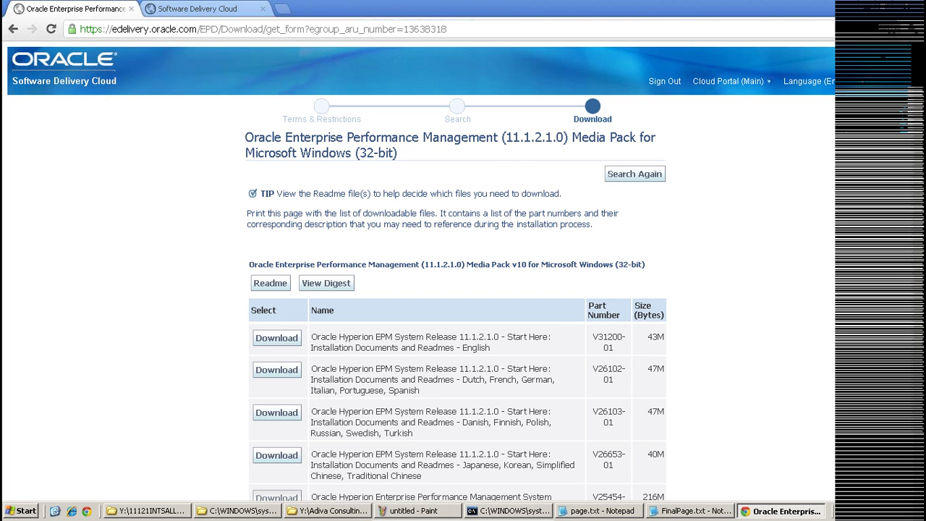
{"action": "left_click", "coordinate": [270, 283]}
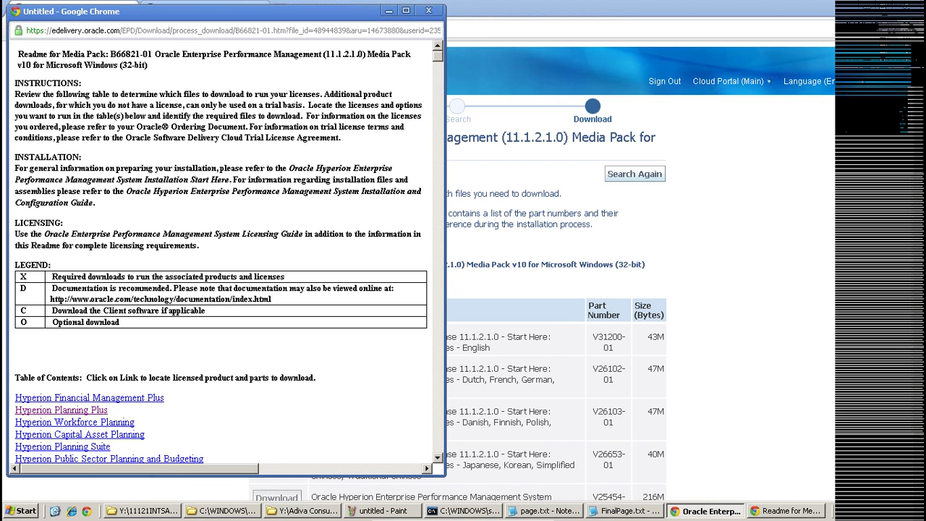
{"action": "left_click", "coordinate": [406, 10]}
{"action": "scroll", "coordinate": [463, 260], "scroll_direction": "down", "scroll_amount": 2}
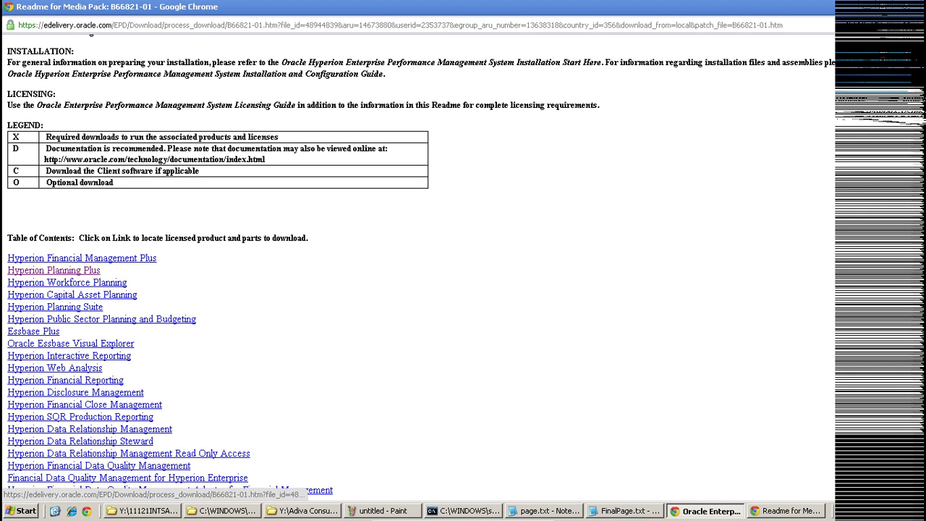
{"action": "left_click", "coordinate": [53, 270]}
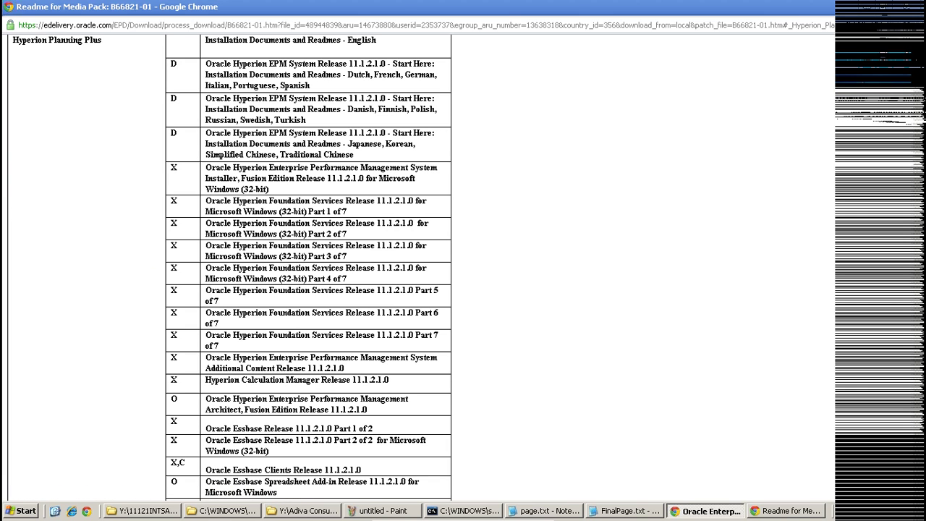
Examine which parts the Readme marks as required (X) or optional (O) for Hyperion Planning Plus
{"action": "scroll", "coordinate": [417, 267], "scroll_direction": "up", "scroll_amount": 2}
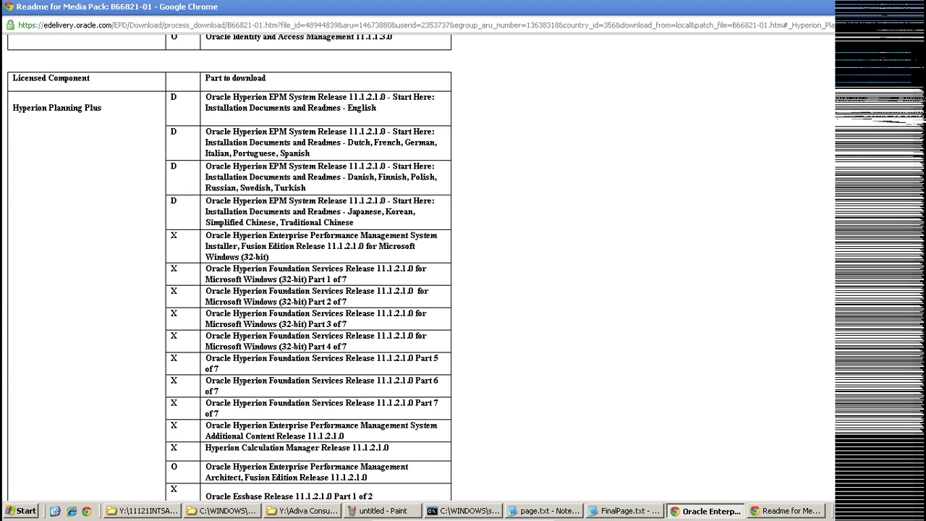
{"action": "scroll", "coordinate": [463, 261], "scroll_direction": "down", "scroll_amount": 4}
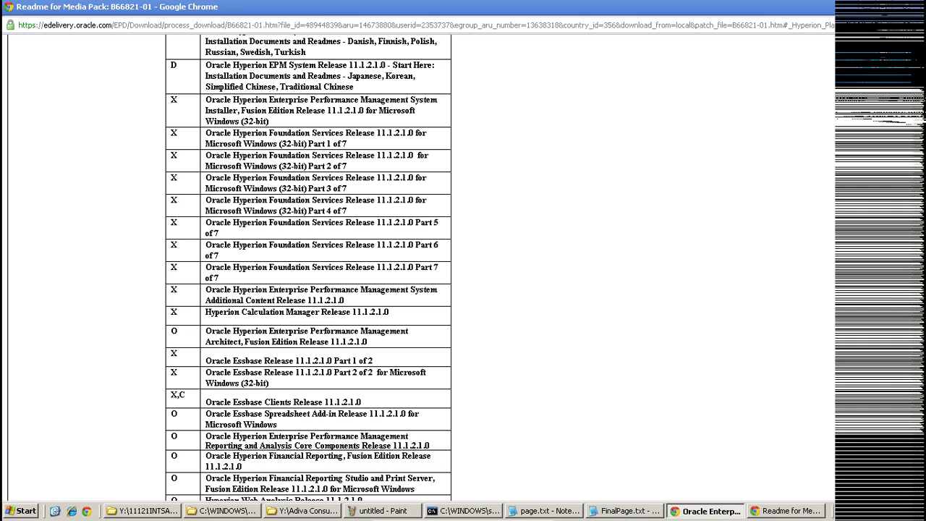
{"action": "double_click", "coordinate": [174, 312]}
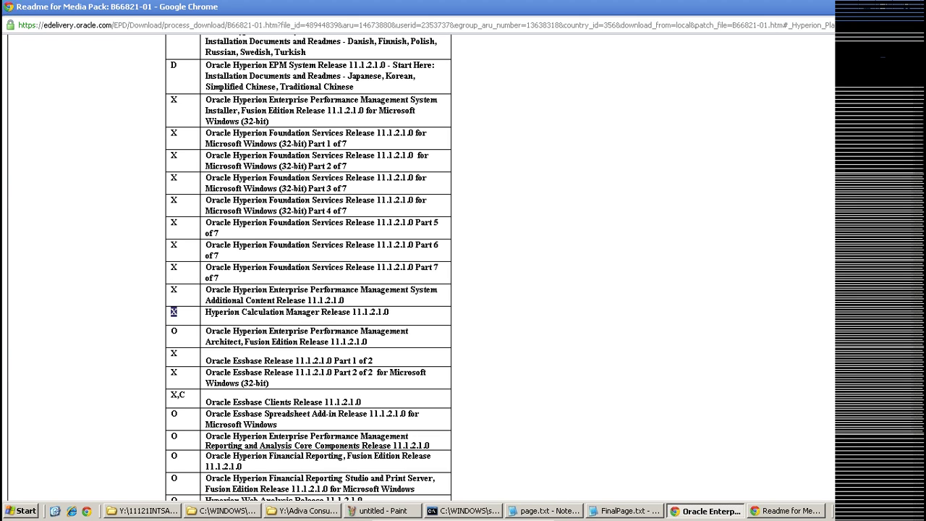
{"action": "double_click", "coordinate": [174, 331]}
{"action": "scroll", "coordinate": [877, 74], "scroll_direction": "down", "scroll_amount": 2}
{"action": "scroll", "coordinate": [872, 74], "scroll_direction": "up", "scroll_amount": 3}
{"action": "left_click", "coordinate": [872, 74]}
{"action": "scroll", "coordinate": [872, 74], "scroll_direction": "up", "scroll_amount": 2}
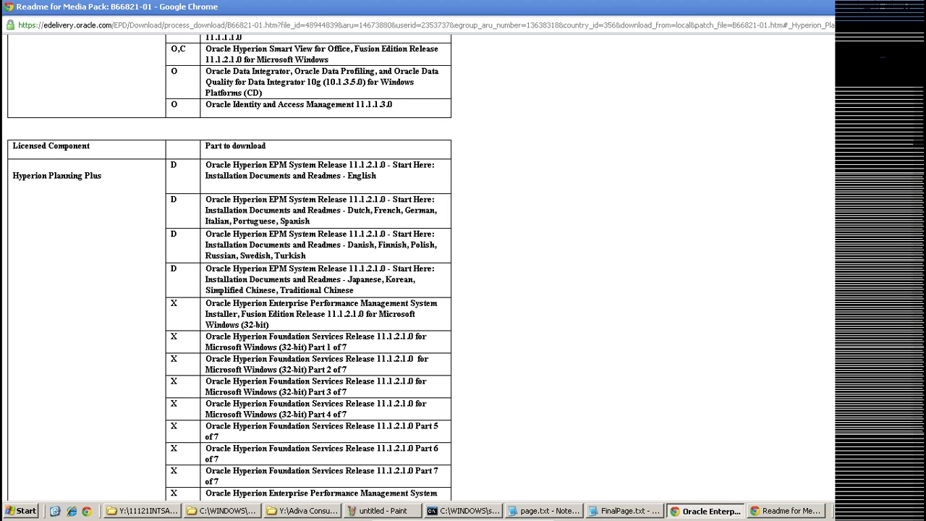
Close the media pack's Readme and return to the download list
{"action": "left_click_drag", "start_coordinate": [282, 234], "coordinate": [289, 269]}
{"action": "left_click", "coordinate": [288, 269]}
{"action": "key", "text": "ctrl+w"}
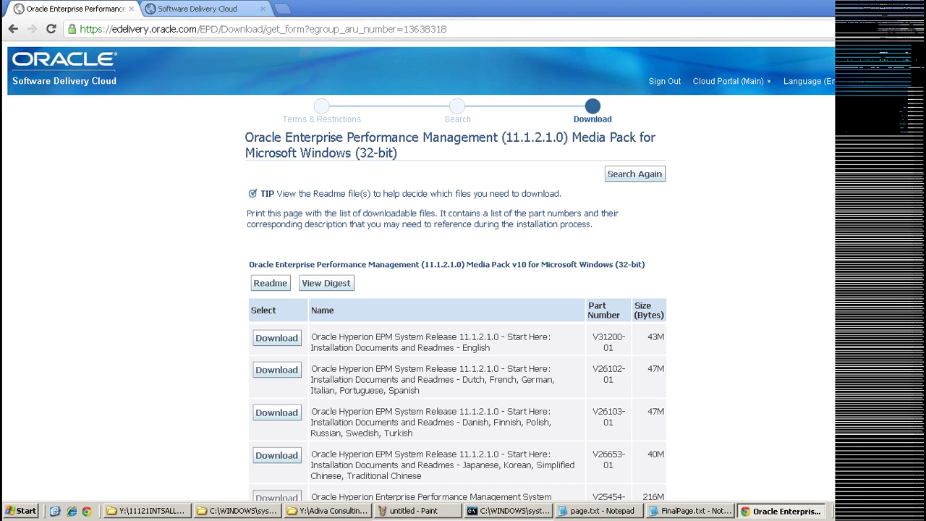
Switch to the file explorer and look through the extracted installation files in Y:\11121INTSALLATION
{"action": "left_click", "coordinate": [147, 511]}
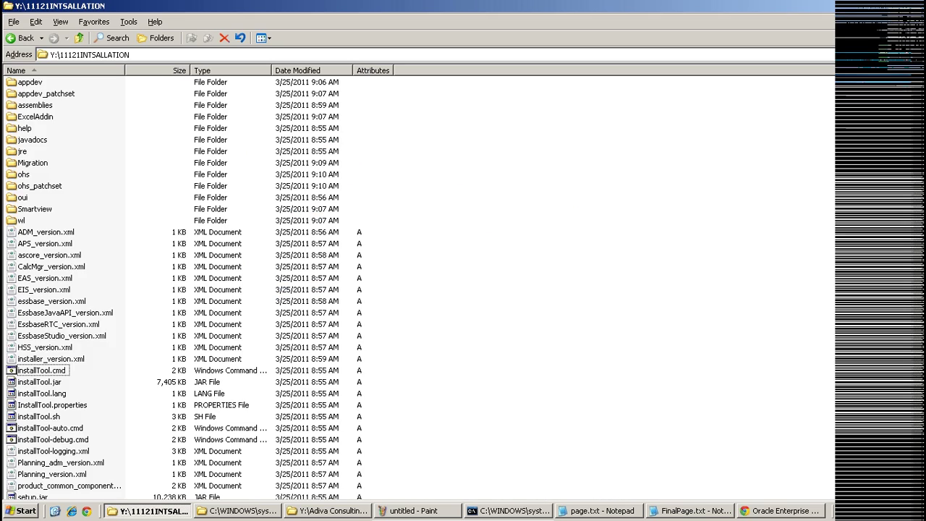
{"action": "scroll", "coordinate": [217, 282], "scroll_direction": "down", "scroll_amount": 1}
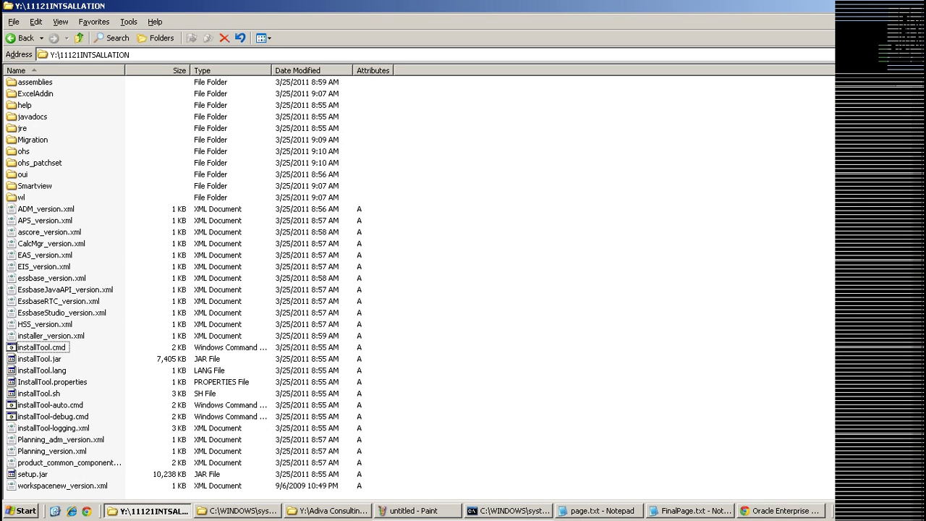
{"action": "left_click", "coordinate": [91, 55]}
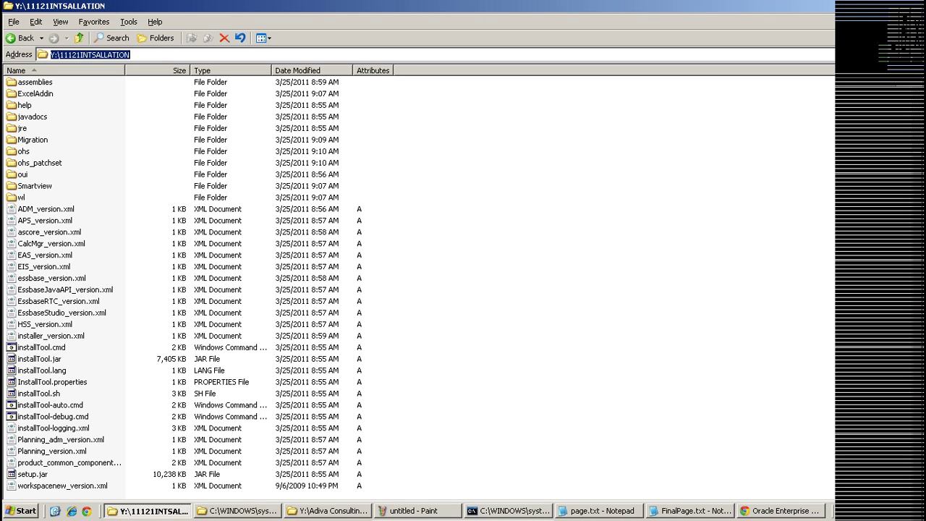
{"action": "left_click", "coordinate": [79, 38]}
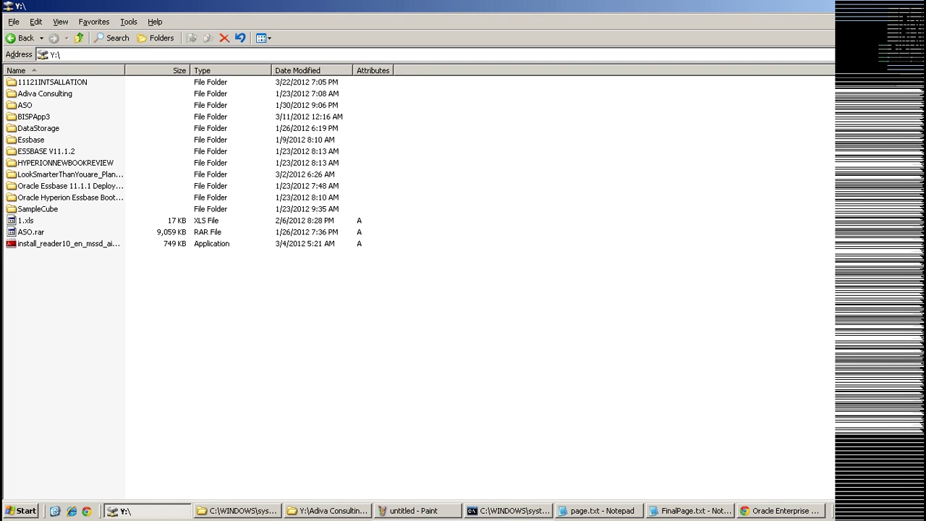
{"action": "key", "text": "Return"}
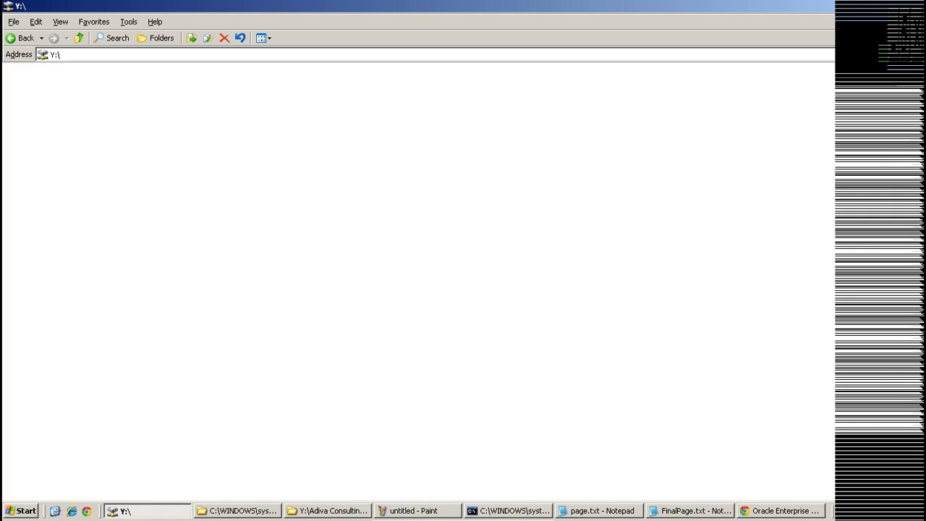
{"action": "left_click", "coordinate": [87, 54]}
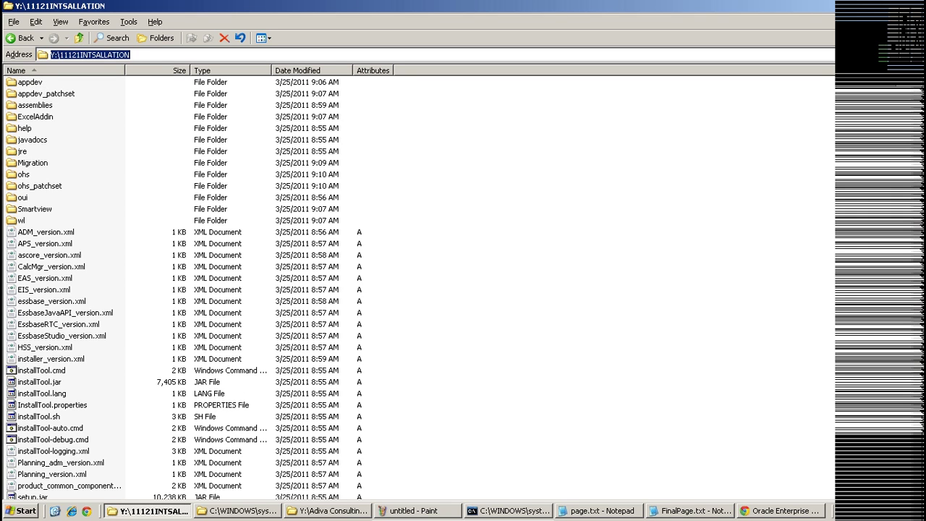
Start a blank Notepad document and list "1.installer" and "2.foundation services" on separate lines
{"action": "left_click", "coordinate": [21, 511]}
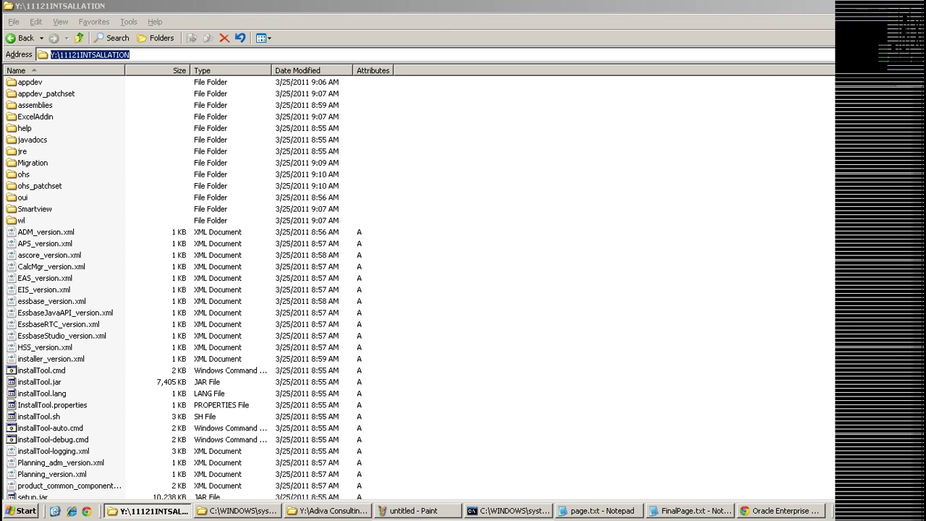
{"action": "left_click", "coordinate": [49, 305]}
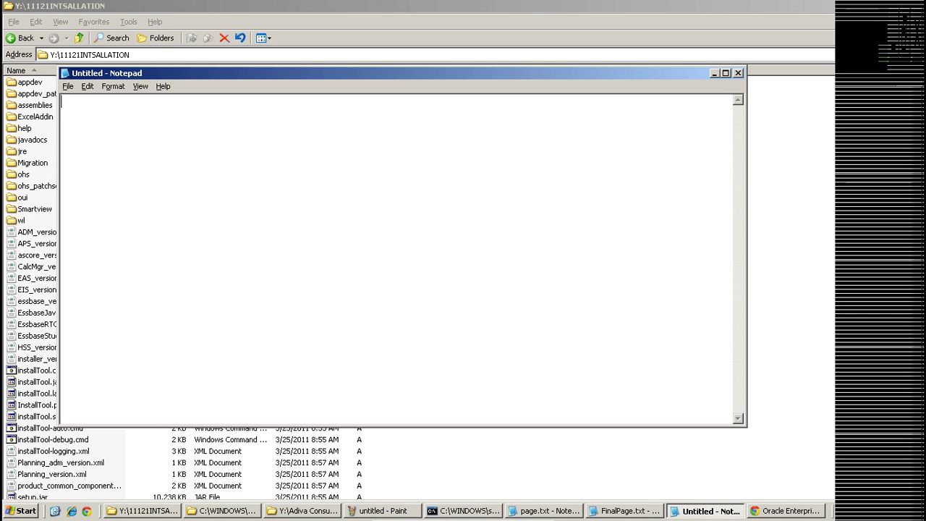
{"action": "type", "text": "1.installer"}
{"action": "key", "text": "Return"}
{"action": "type", "text": "2.found"}
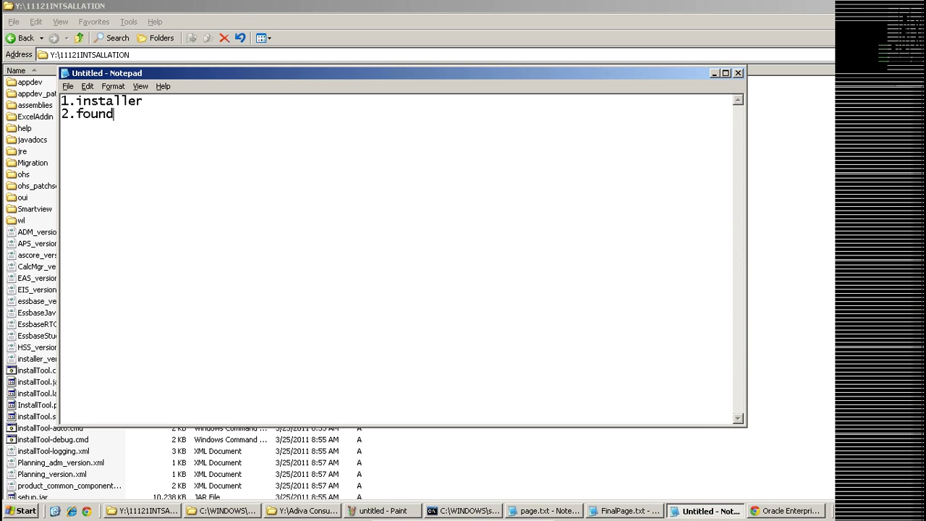
{"action": "type", "text": "ation services"}
Add the lines "3.essbase server and client(release)" and "4.planning" to the list
{"action": "key", "text": "Return"}
{"action": "type", "text": "3.c"}
{"action": "key", "text": "BackSpace"}
{"action": "type", "text": "essbase s"}
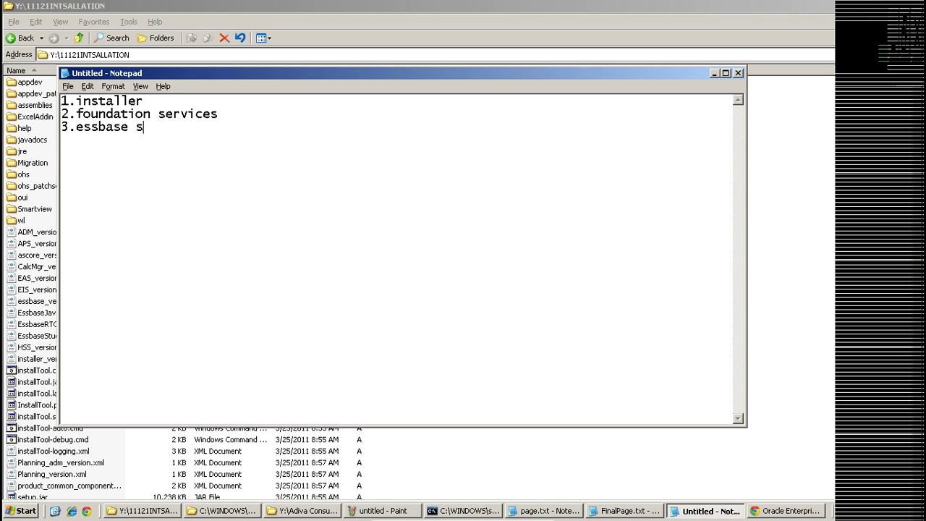
{"action": "type", "text": "erver and client(r"}
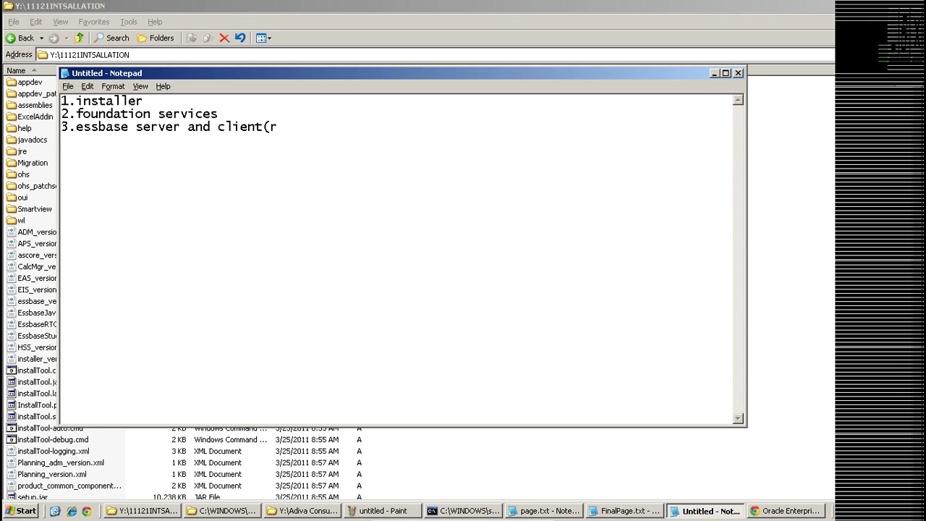
{"action": "type", "text": "elease)"}
{"action": "key", "text": "Return"}
{"action": "type", "text": "4.plan"}
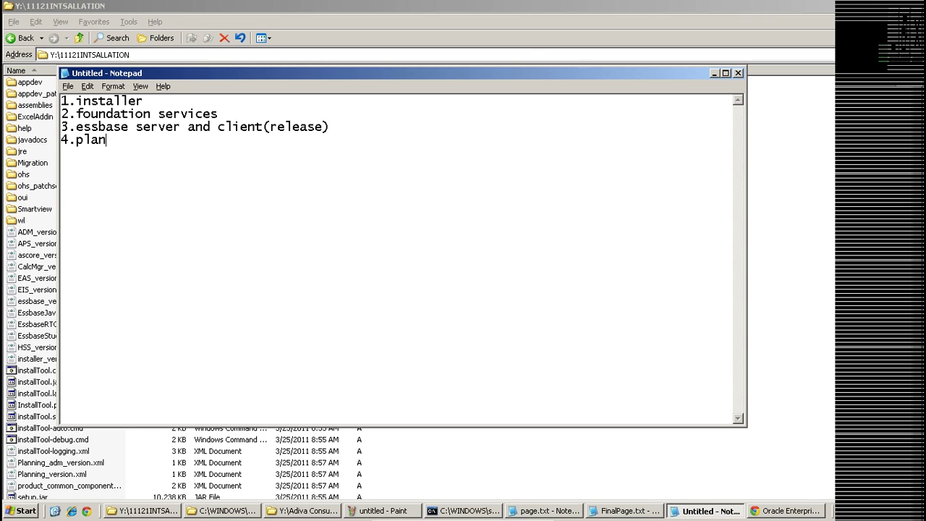
{"action": "type", "text": "ning"}
Insert the line "3.additonal content release" directly below the foundation services line
{"action": "left_click", "coordinate": [218, 113]}
{"action": "key", "text": "Return"}
{"action": "type", "text": "3.addit"}
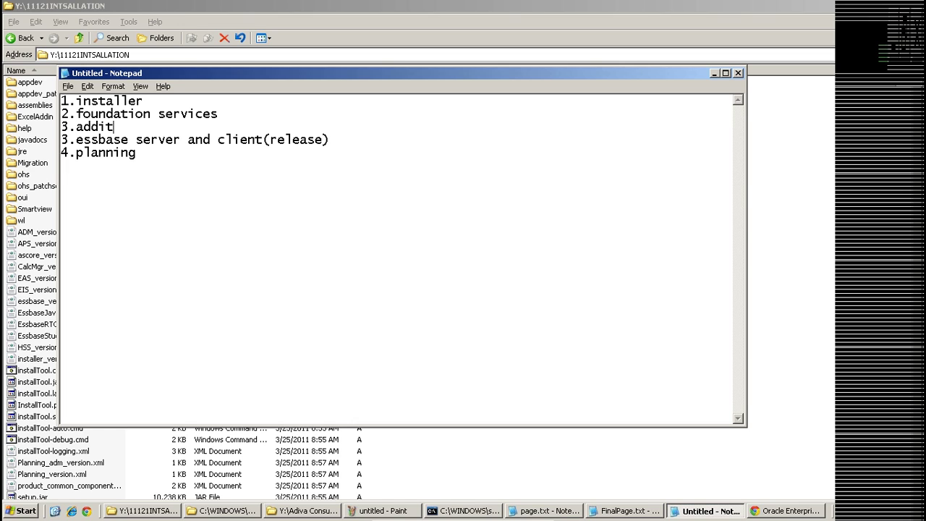
{"action": "type", "text": "onal conte"}
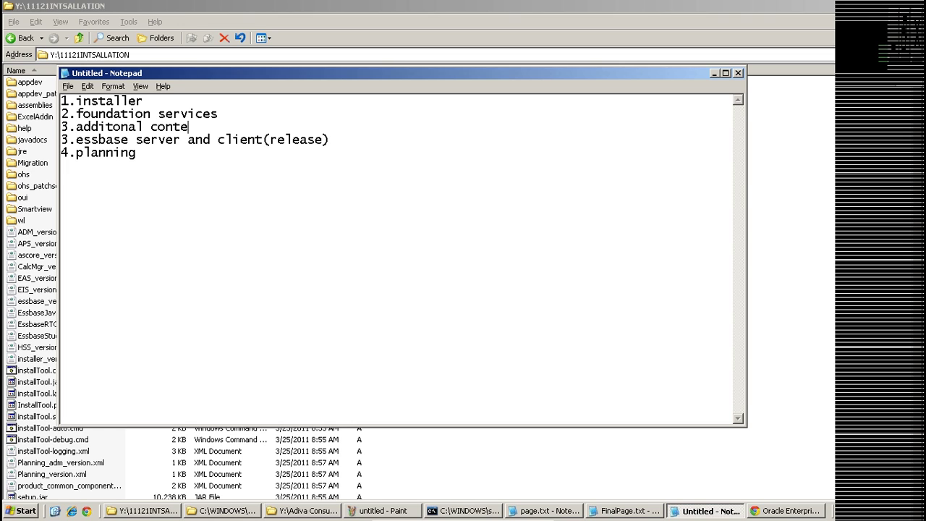
{"action": "type", "text": "nt release"}
Renumber the essbase server and client line as 4 and the planning line as 5
{"action": "key", "text": "Down"}
{"action": "key", "text": "Home"}
{"action": "key", "text": "Delete"}
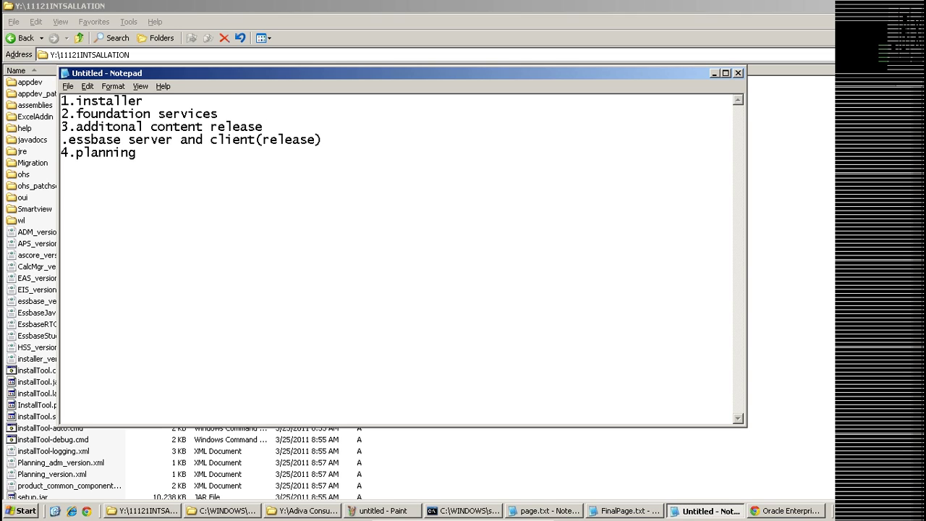
{"action": "type", "text": "4"}
{"action": "key", "text": "Down"}
{"action": "key", "text": "BackSpace"}
{"action": "type", "text": "5"}
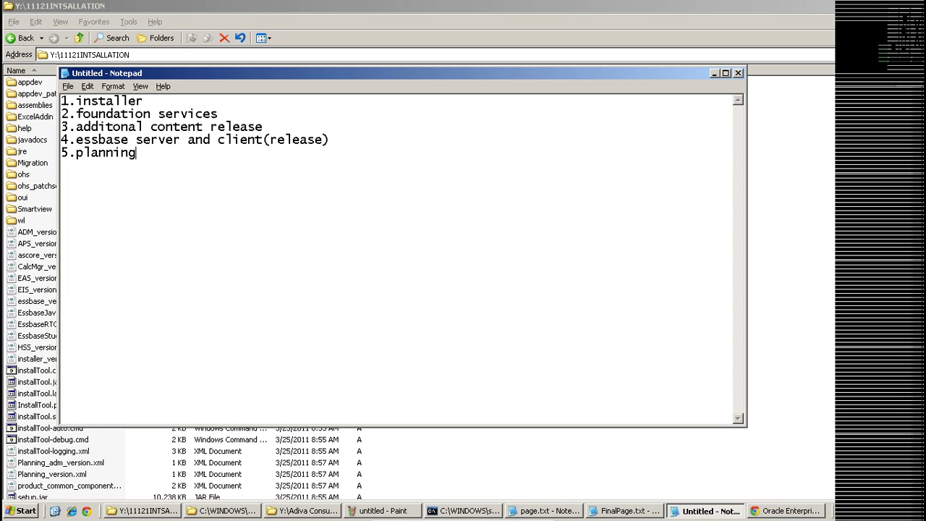
Add the line "6.Smartview and Exce-Addin" at the end of the list
{"action": "key", "text": "Return"}
{"action": "type", "text": "6.SV"}
{"action": "key", "text": "BackSpace"}
{"action": "type", "text": "martview"}
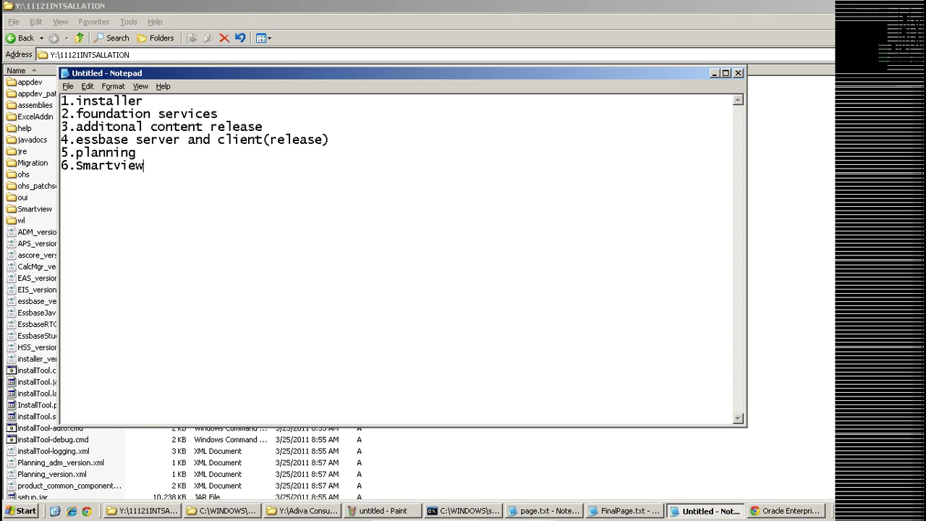
{"action": "type", "text": " and Exce-Addin"}
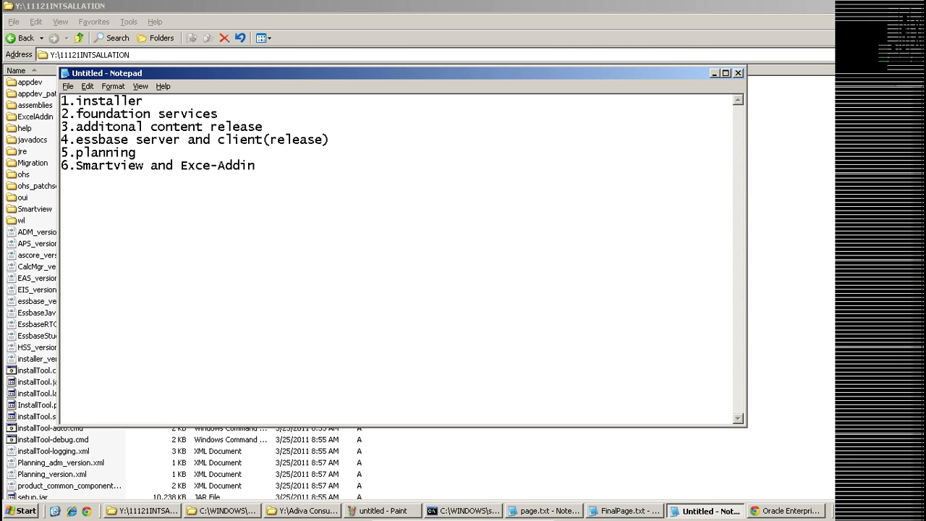
Minimize the notes and run installTool.cmd from Y:\11121INTSALLATION, accepting the security warning
{"action": "left_click", "coordinate": [714, 73]}
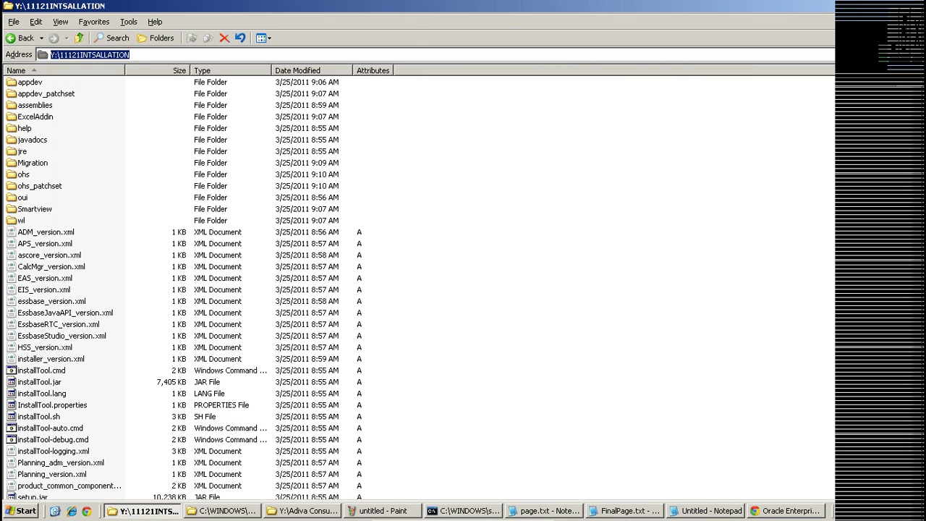
{"action": "left_click", "coordinate": [550, 217]}
{"action": "scroll", "coordinate": [181, 287], "scroll_direction": "down", "scroll_amount": 1}
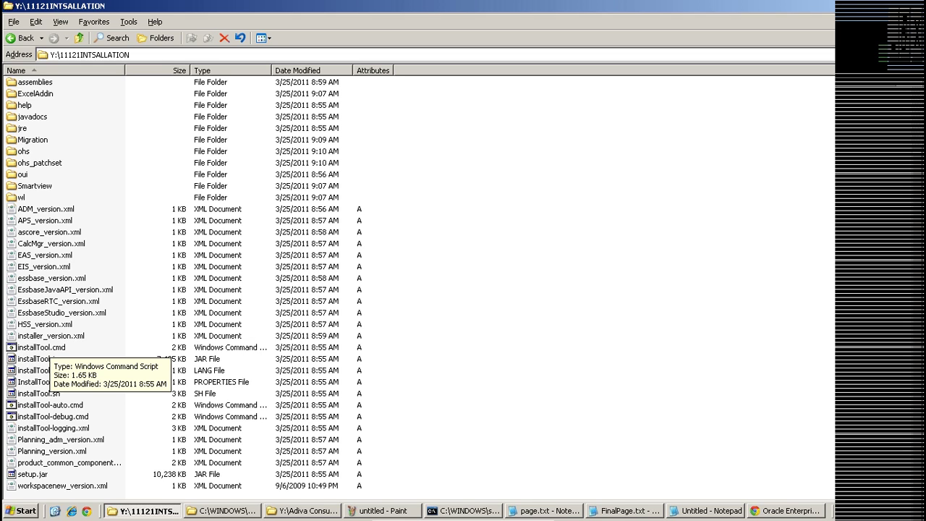
{"action": "double_click", "coordinate": [40, 347]}
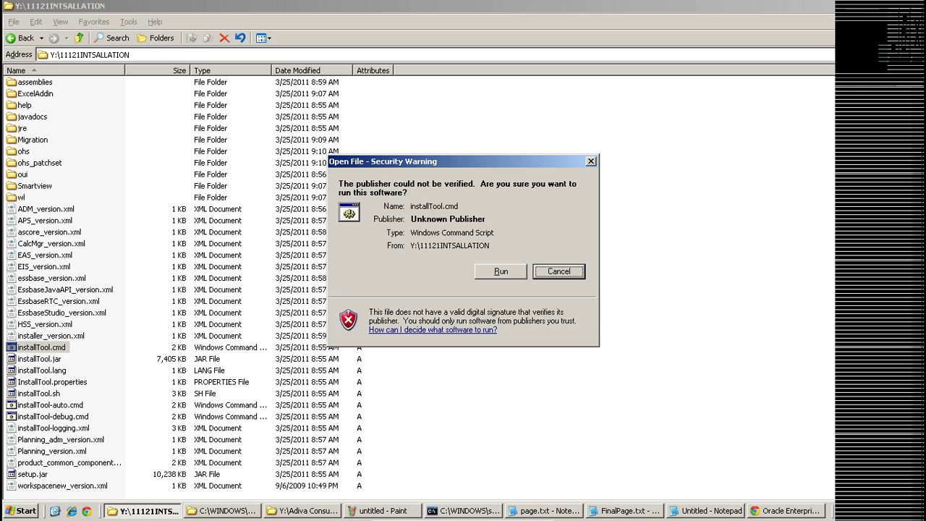
{"action": "left_click", "coordinate": [500, 271]}
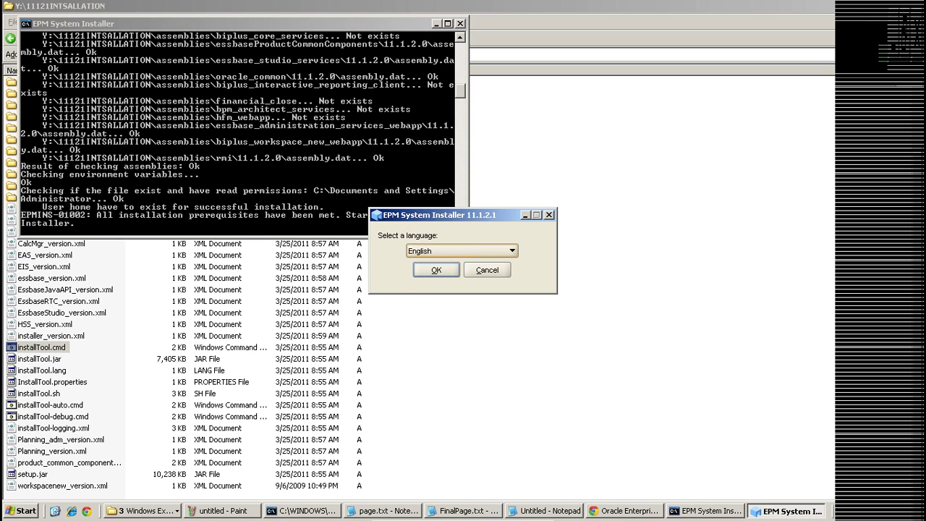
Choose English as the EPM System Installer language and continue to the Welcome page
{"action": "left_click", "coordinate": [512, 251]}
{"action": "left_click", "coordinate": [463, 264]}
{"action": "key", "text": "Return"}
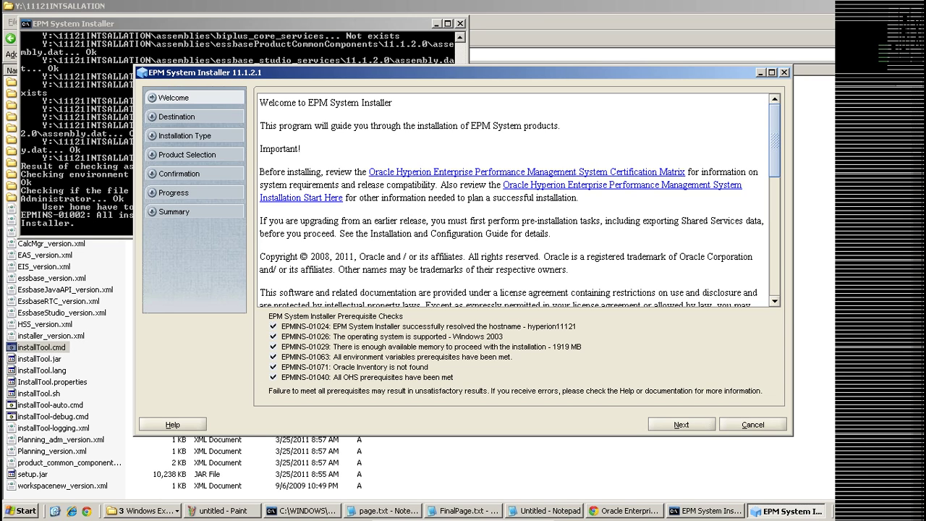
Open the hosts file from C:\WINDOWS\system32\drivers\etc in Notepad
{"action": "left_click", "coordinate": [226, 510]}
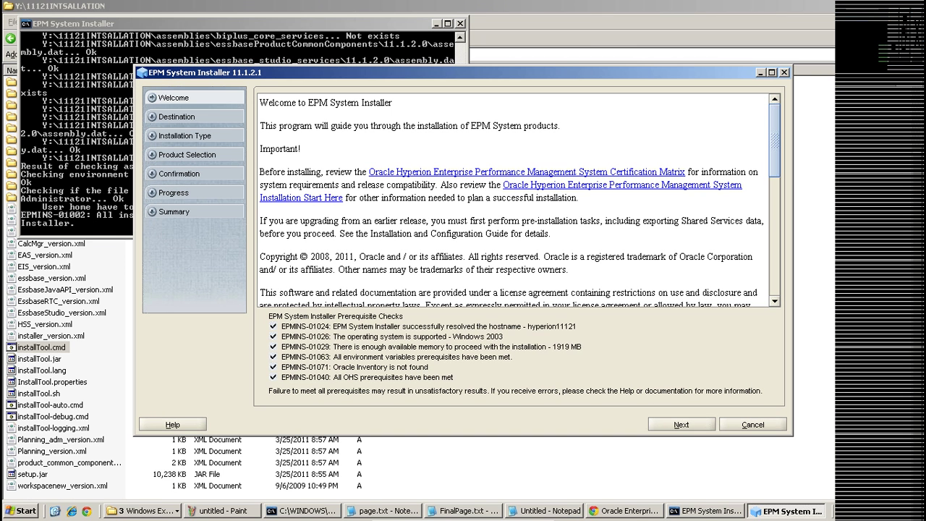
{"action": "left_click", "coordinate": [143, 510]}
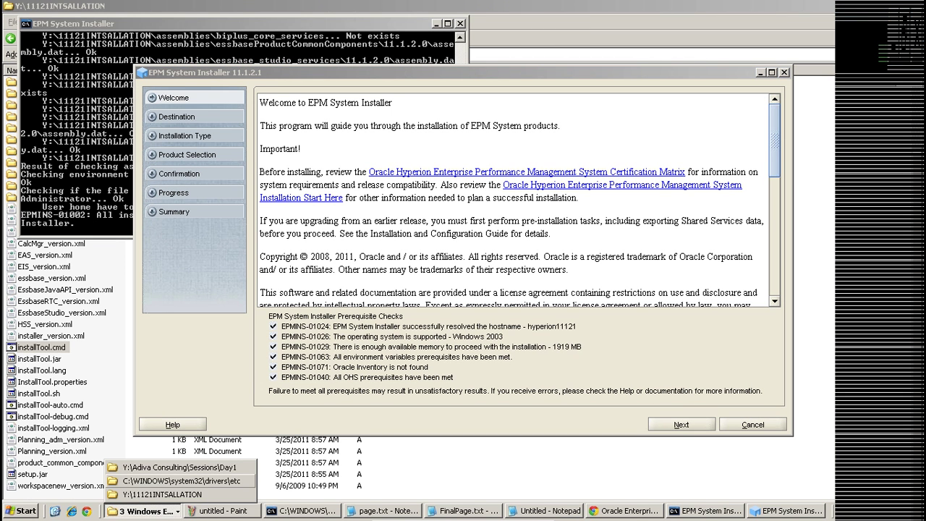
{"action": "left_click", "coordinate": [181, 481]}
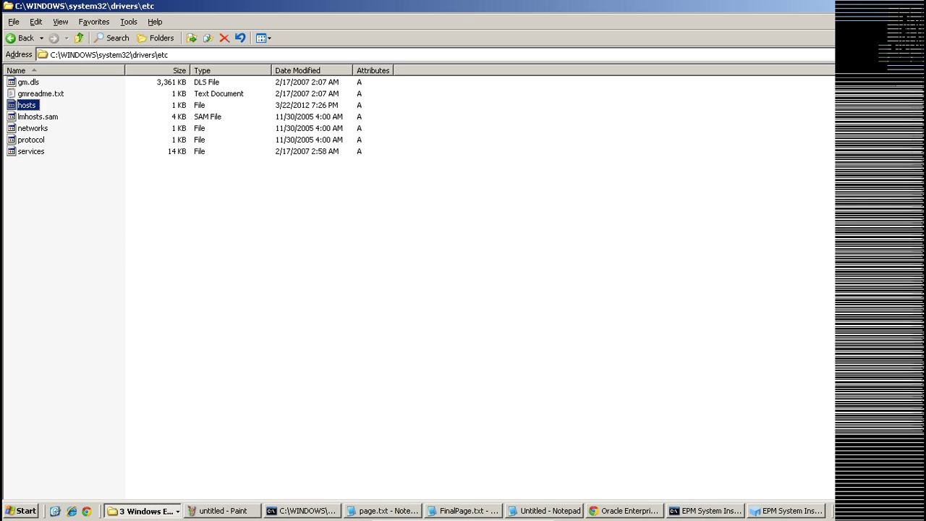
{"action": "left_click", "coordinate": [108, 54]}
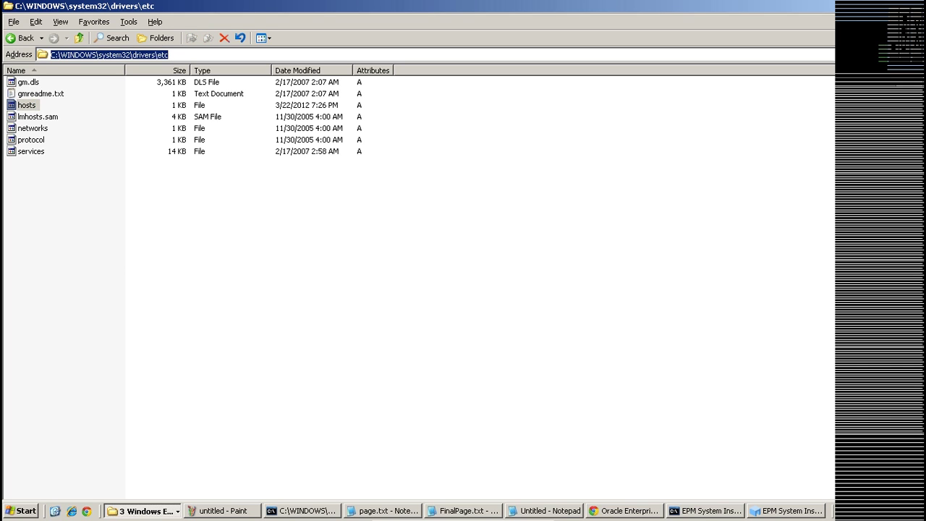
{"action": "left_click", "coordinate": [27, 105]}
{"action": "right_click", "coordinate": [26, 103]}
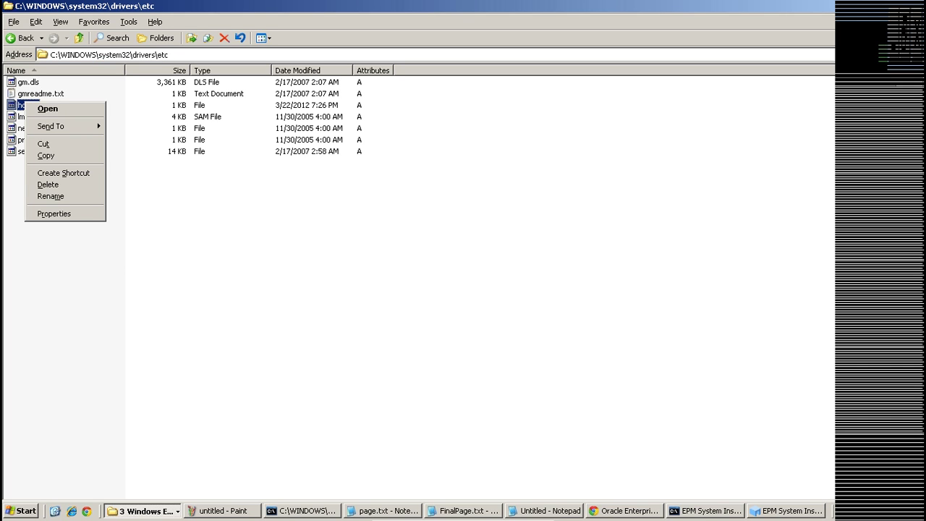
{"action": "key", "text": "Return"}
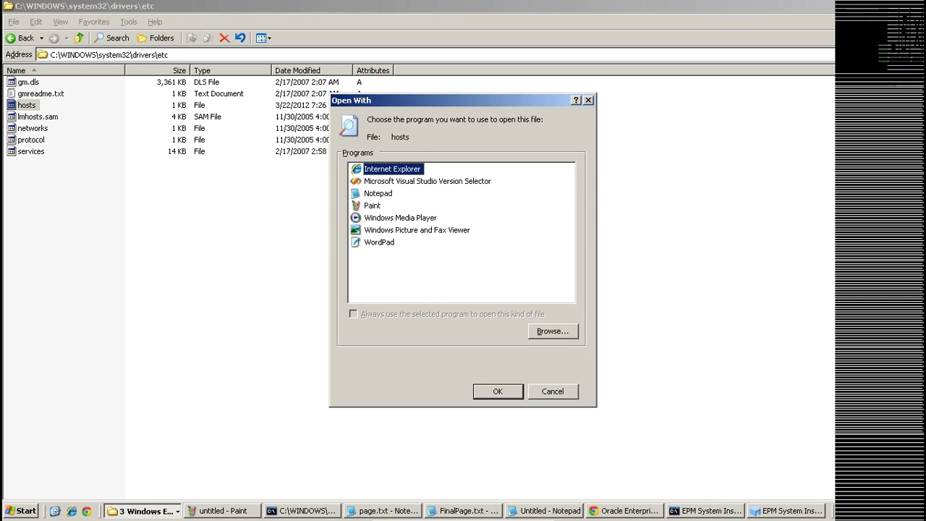
{"action": "key", "text": "Down"}
{"action": "key", "text": "Down"}
{"action": "key", "text": "Return"}
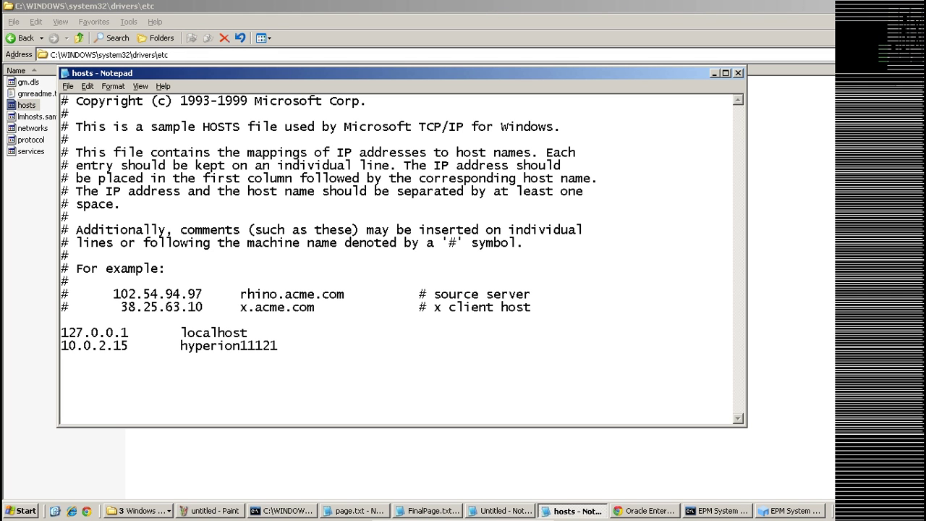
Highlight the IP address in the hyperion11121 entry of the hosts file
{"action": "key", "text": "shift+Left"}
{"action": "key", "text": "shift+Left"}
{"action": "key", "text": "shift+Left"}
{"action": "key", "text": "shift+Left"}
{"action": "key", "text": "shift+Left"}
{"action": "key", "text": "shift+Left"}
{"action": "key", "text": "shift+Left"}
{"action": "key", "text": "shift+Left"}
{"action": "key", "text": "shift+Left"}
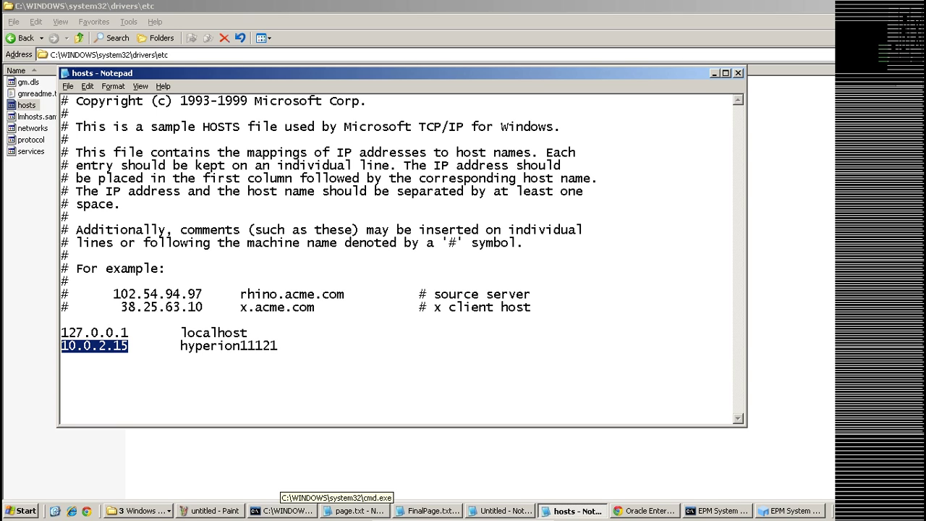
Mark the IP address in the Command Prompt's ipconfig output, and highlight the host name hyperion11121 in the hosts file
{"action": "left_click", "coordinate": [282, 510]}
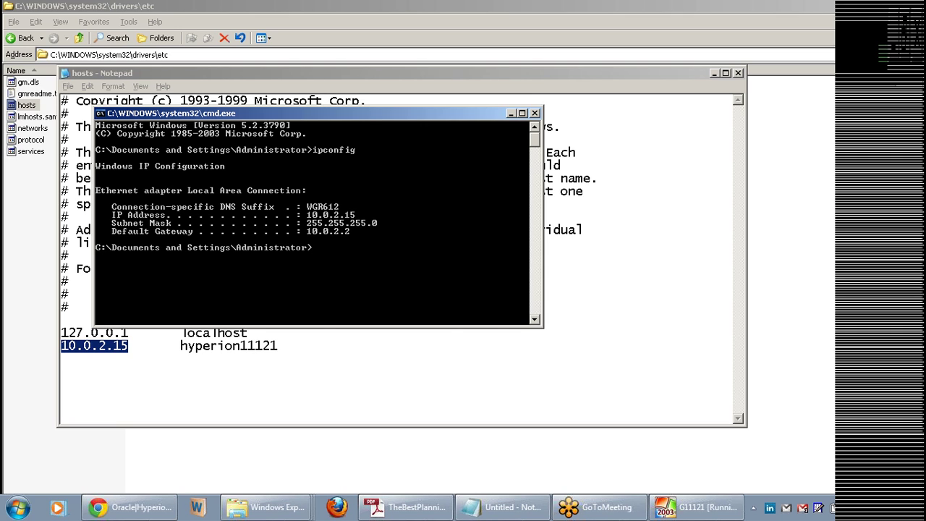
{"action": "left_click_drag", "start_coordinate": [305, 217], "coordinate": [399, 219]}
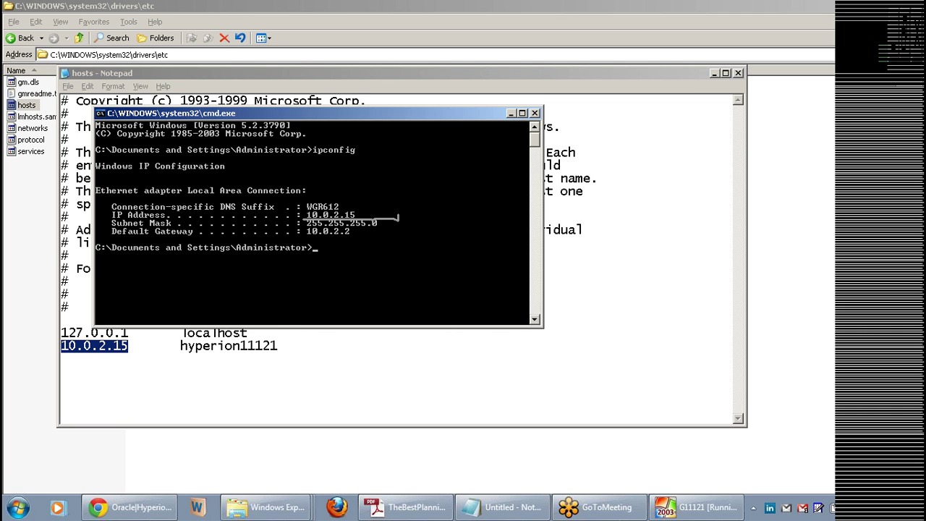
{"action": "key", "text": "Escape"}
{"action": "left_click_drag", "start_coordinate": [180, 346], "coordinate": [278, 346]}
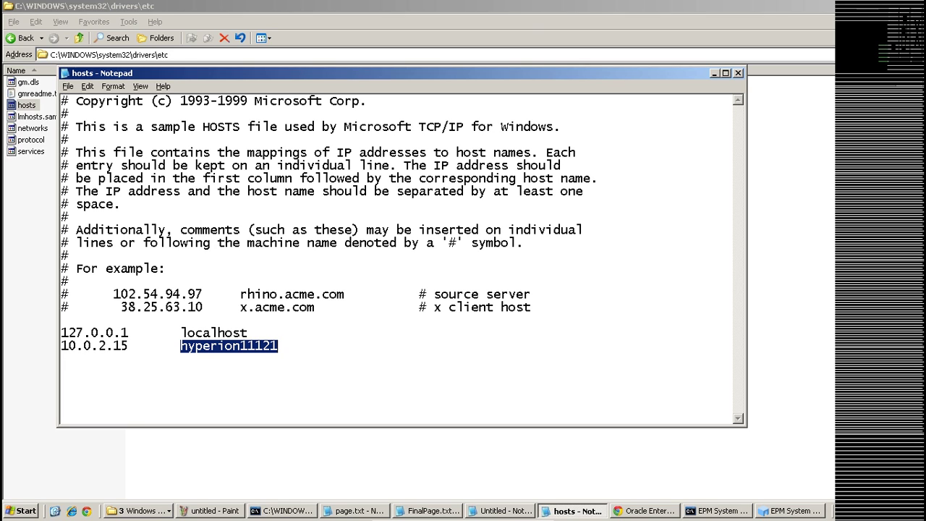
Highlight the hyperion11121 host name again, close the hosts file and return to the EPM System Installer's Welcome page
{"action": "left_click", "coordinate": [217, 346]}
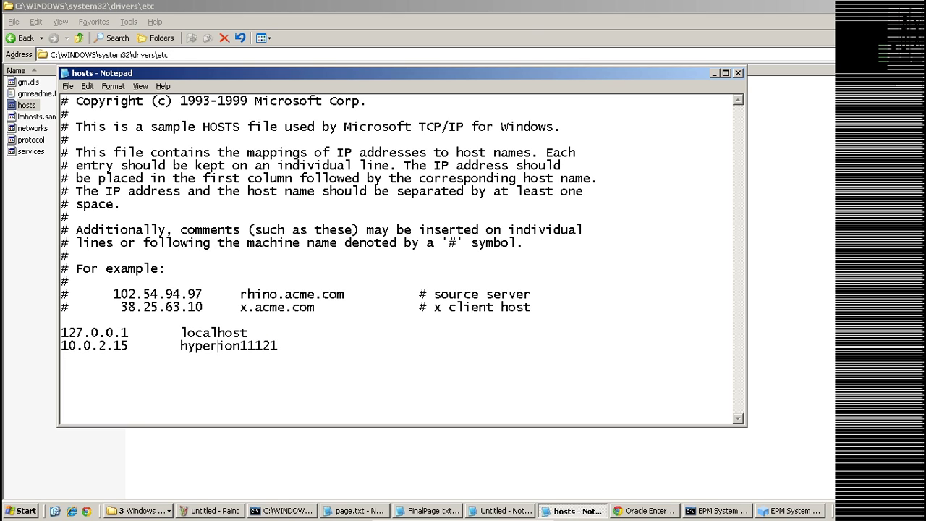
{"action": "left_click_drag", "start_coordinate": [180, 346], "coordinate": [278, 346]}
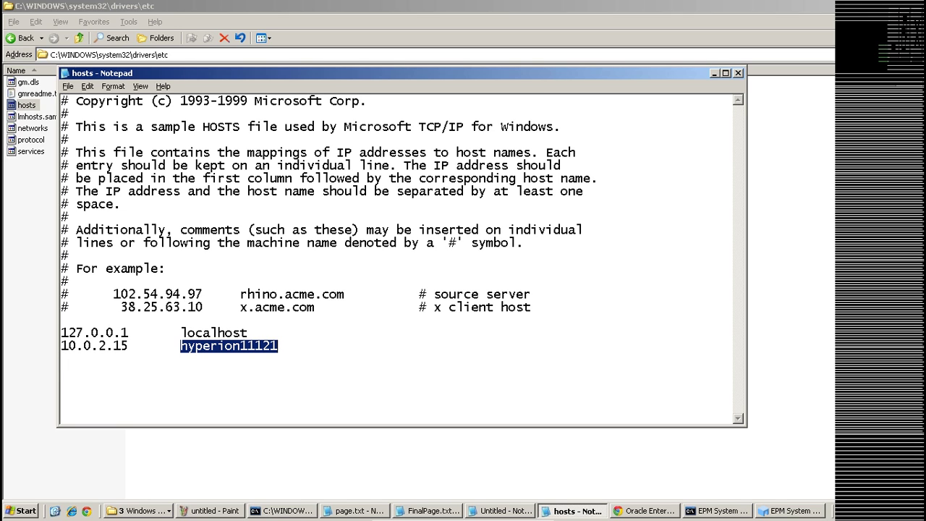
{"action": "key", "text": "alt+F4"}
{"action": "key", "text": "alt+Tab"}
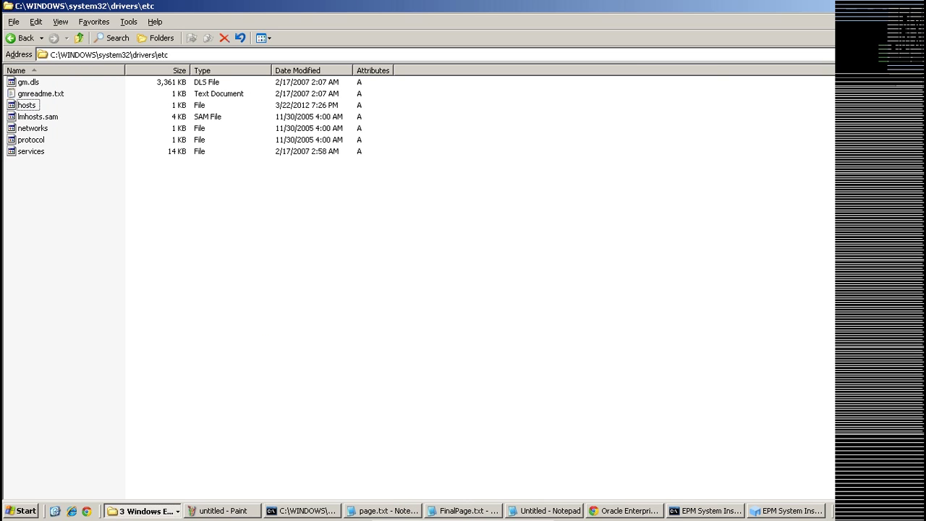
{"action": "left_click", "coordinate": [795, 511]}
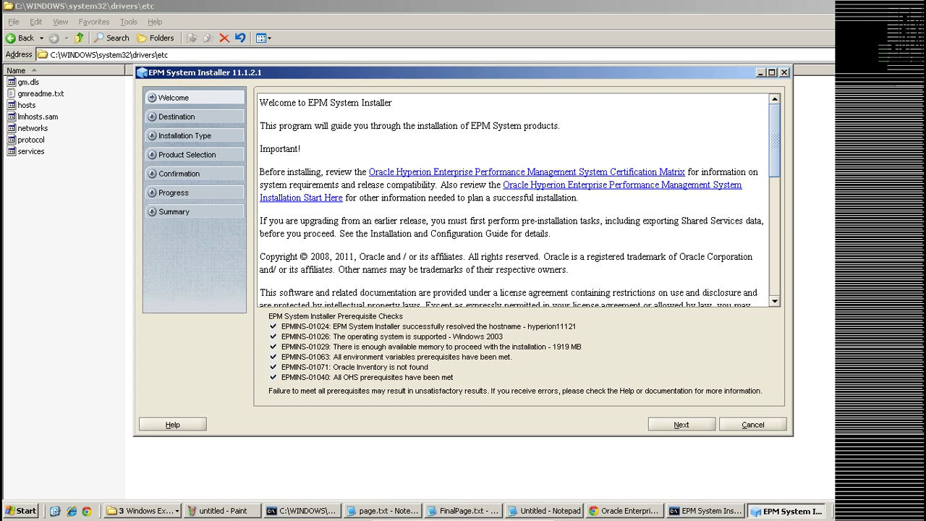
{"action": "left_click_drag", "start_coordinate": [434, 72], "coordinate": [410, 58]}
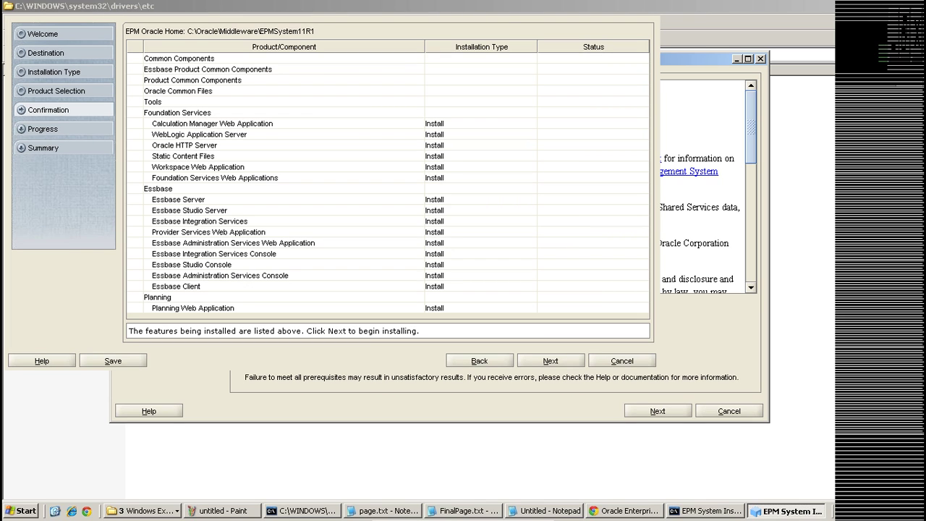
Accept C:\Oracle\Middleware as the Middleware Home and set up a new installation with components chosen individually
{"action": "left_click", "coordinate": [217, 308]}
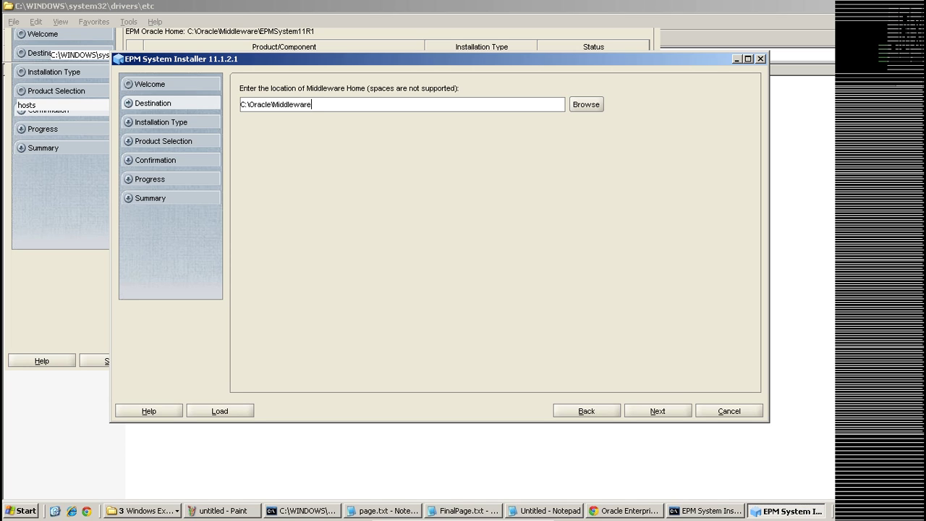
{"action": "key", "text": "alt+n"}
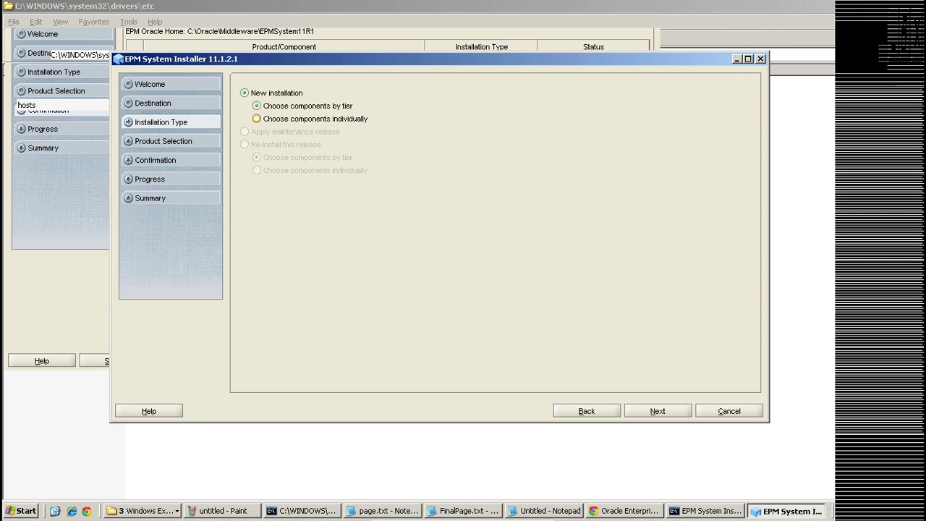
{"action": "left_click", "coordinate": [256, 119]}
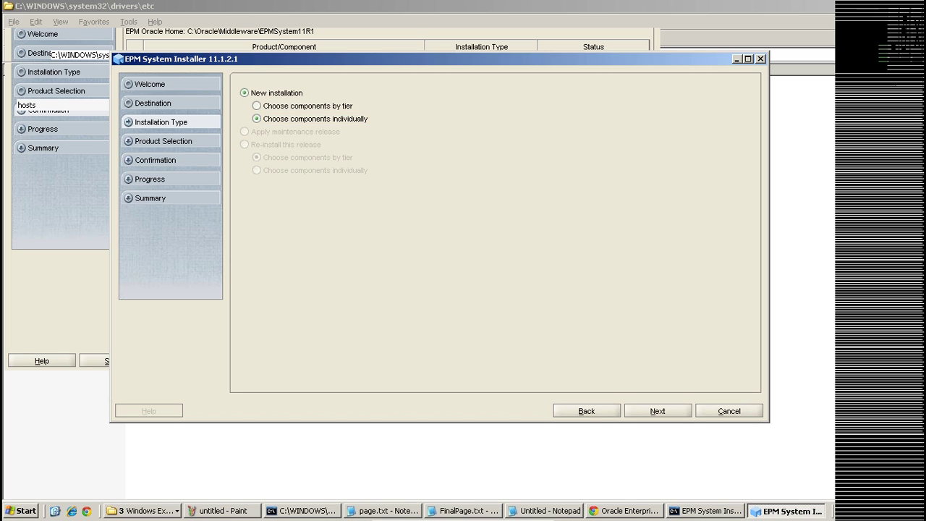
{"action": "key", "text": "Return"}
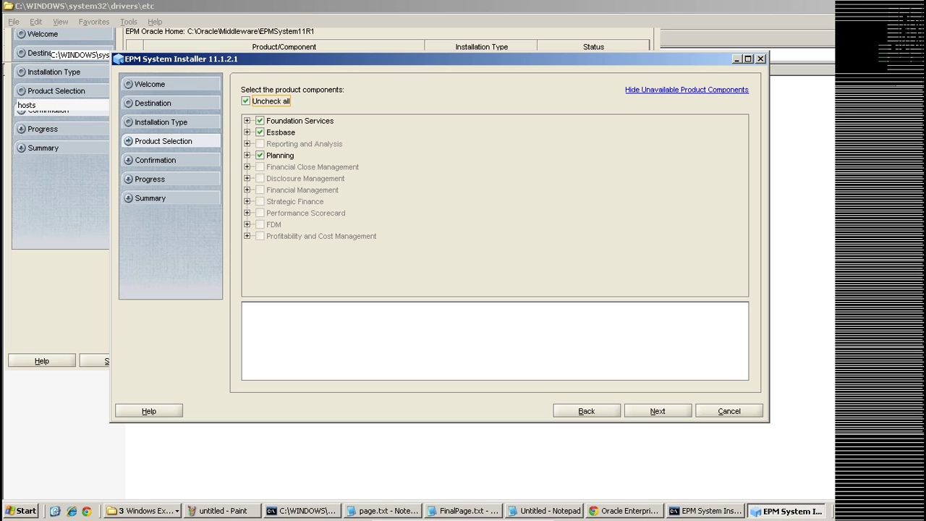
Expand Foundation Services, Foundation Components and Essbase in the product tree to examine their components
{"action": "left_click", "coordinate": [246, 121]}
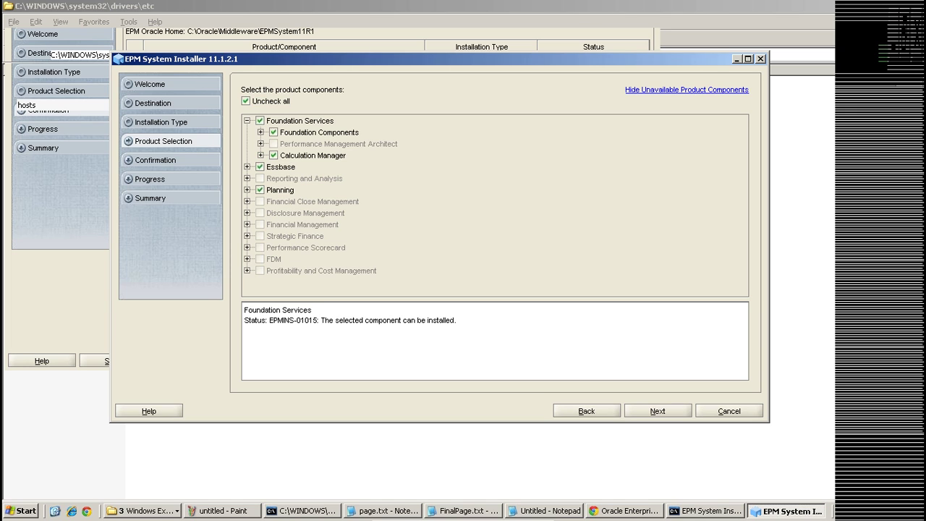
{"action": "left_click", "coordinate": [261, 132]}
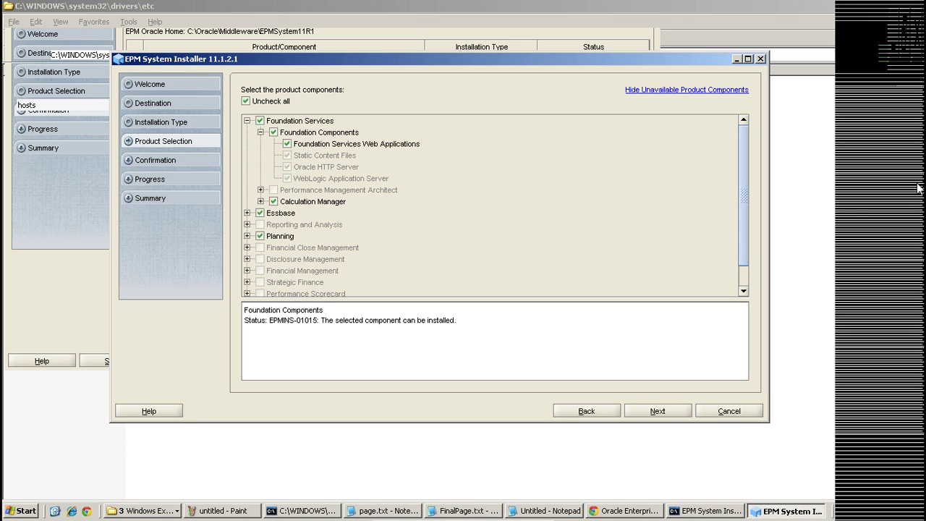
{"action": "key", "text": "super"}
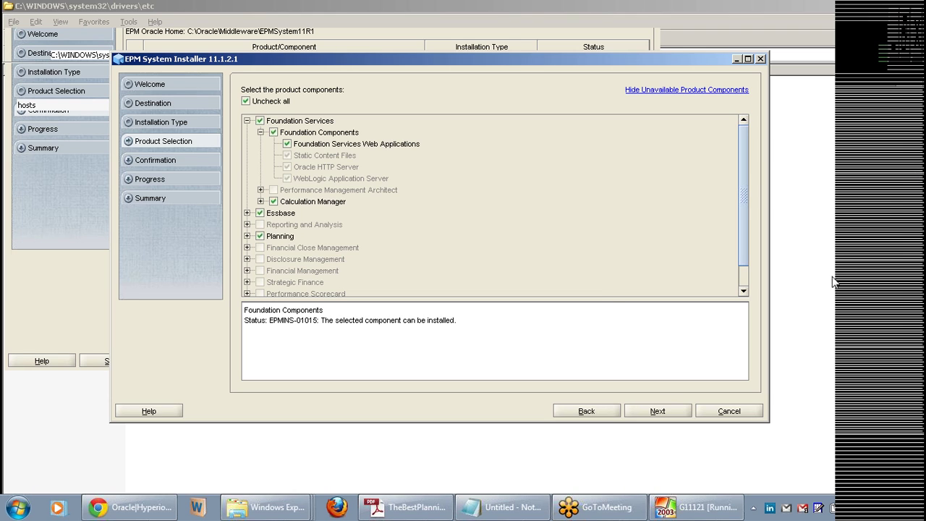
{"action": "left_click", "coordinate": [777, 298]}
{"action": "mouse_move", "coordinate": [397, 165]}
{"action": "left_mouse_down"}
{"action": "mouse_move", "coordinate": [399, 180]}
{"action": "mouse_move", "coordinate": [404, 166]}
{"action": "left_mouse_up"}
{"action": "left_click_drag", "start_coordinate": [264, 123], "coordinate": [335, 129]}
{"action": "left_click_drag", "start_coordinate": [291, 173], "coordinate": [365, 174]}
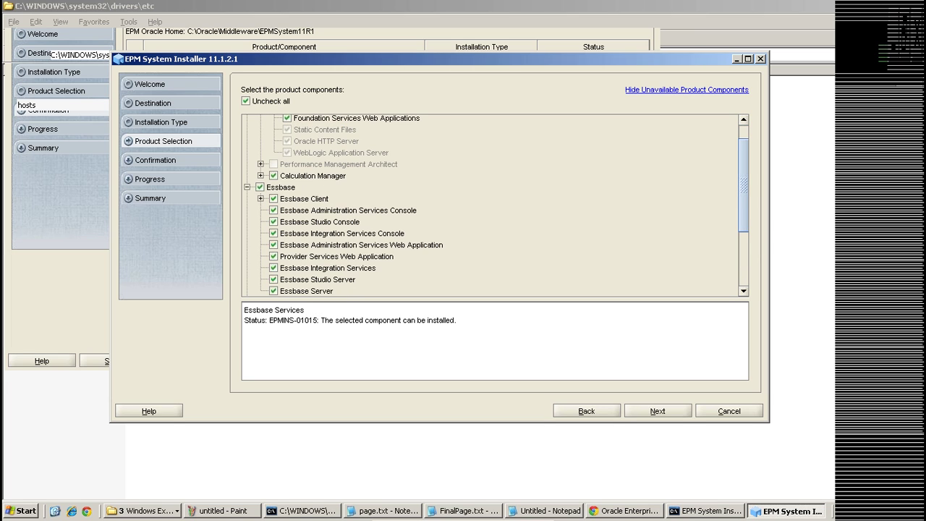
{"action": "scroll", "coordinate": [490, 206], "scroll_direction": "up", "scroll_amount": 1}
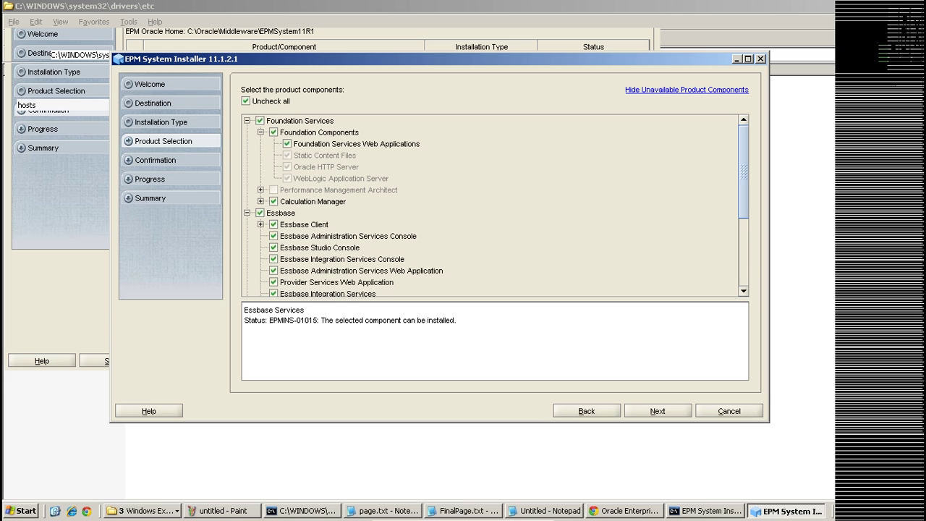
Collapse Foundation Components and inspect the contents of Calculation Manager, Essbase Client and Planning, collapsing each group again
{"action": "left_click", "coordinate": [261, 132]}
{"action": "left_click", "coordinate": [261, 155]}
{"action": "left_click", "coordinate": [260, 155]}
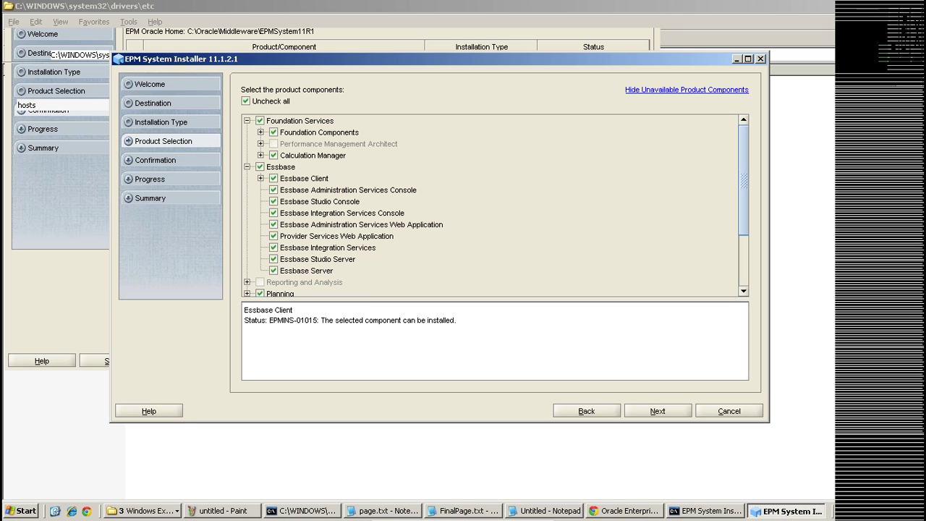
{"action": "left_click", "coordinate": [260, 179]}
{"action": "left_click", "coordinate": [261, 178]}
{"action": "left_click", "coordinate": [247, 167]}
{"action": "left_click", "coordinate": [246, 189]}
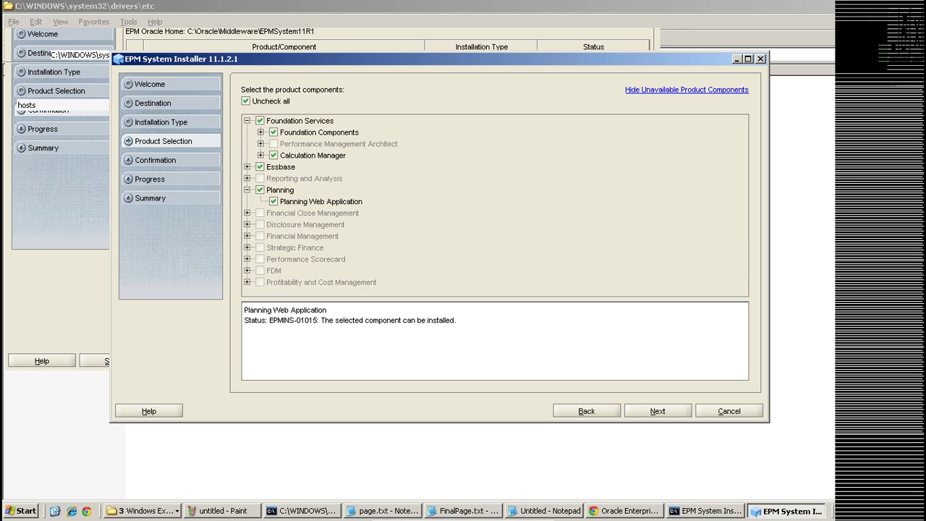
{"action": "left_click", "coordinate": [247, 189]}
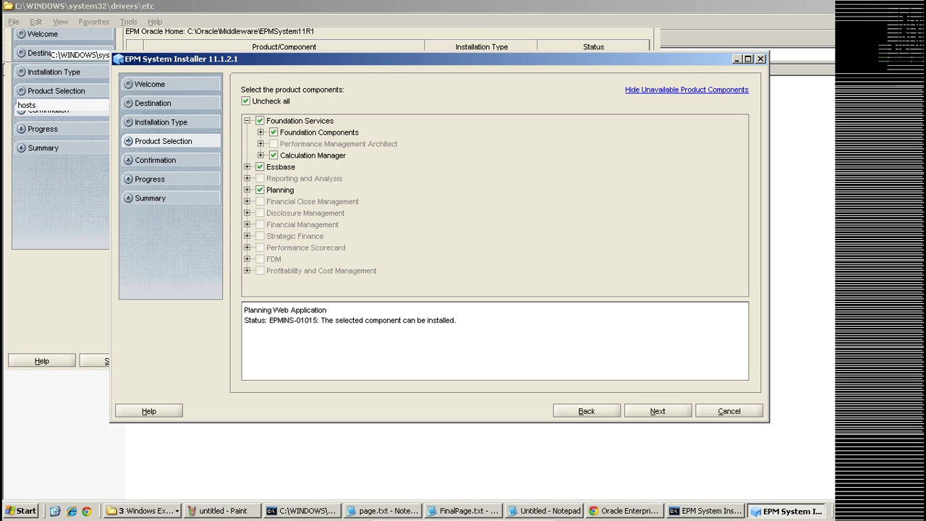
Accept the checked Foundation Services, Essbase and Planning components and start the installation from the confirmation page
{"action": "key", "text": "Return"}
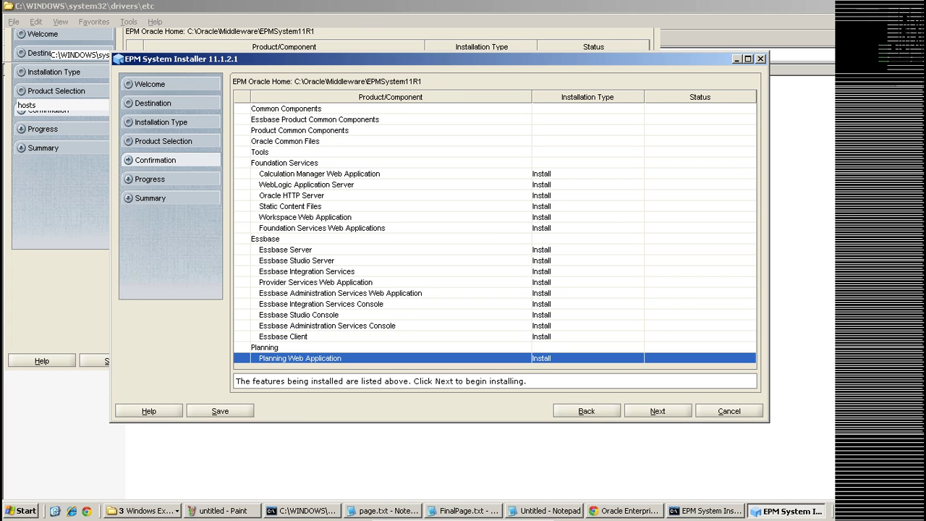
{"action": "key", "text": "Return"}
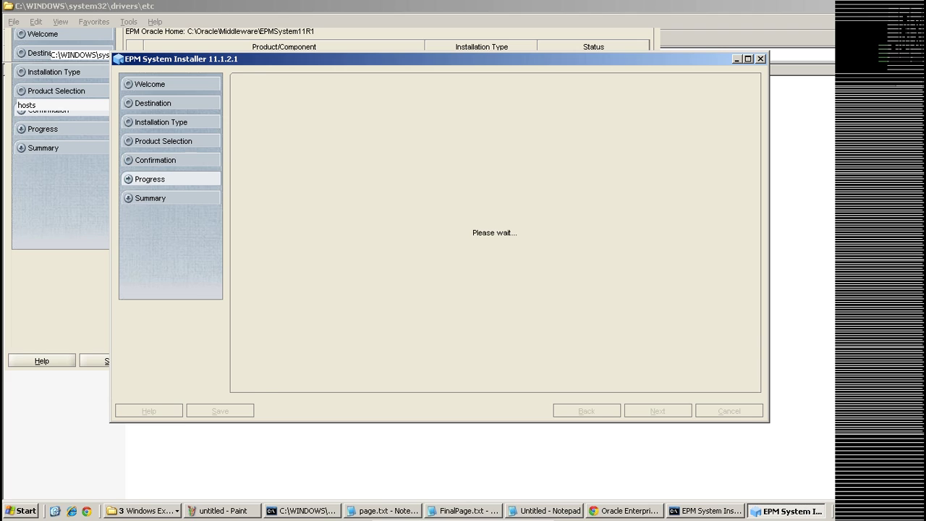